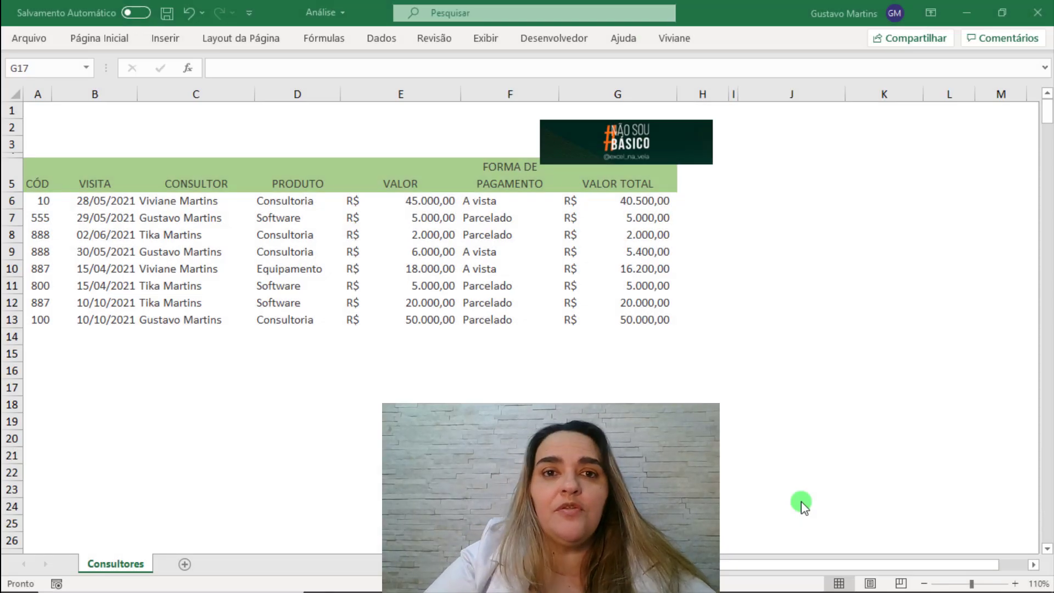
- Examine the source sales table column by column, from CÓD and VISITA through FORMA DE PAGAMENTO and VALOR TOTAL
left_click(294, 297)
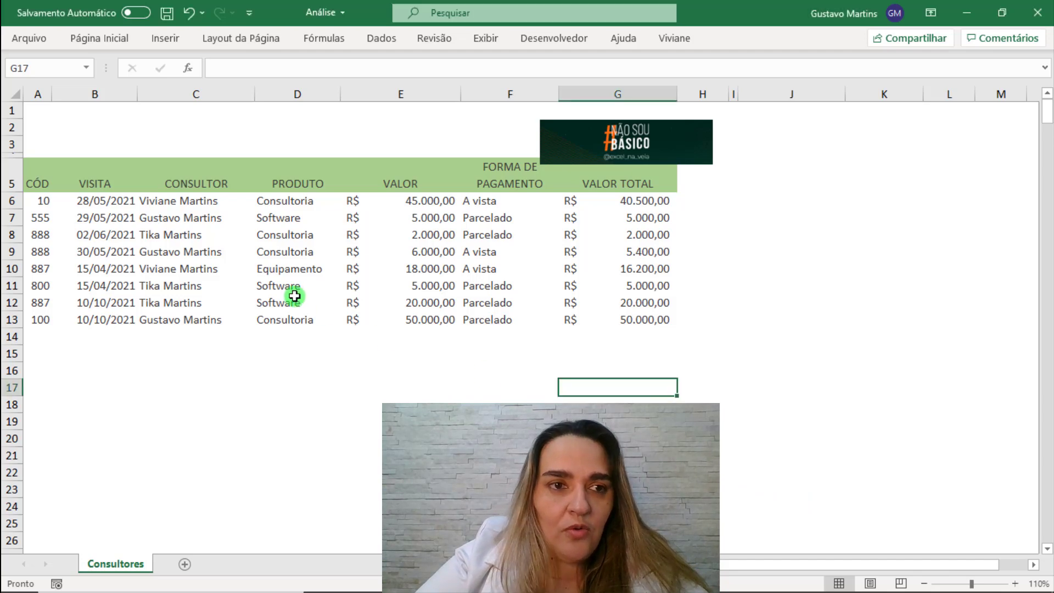
left_click_drag(52, 187, 113, 348)
left_click(188, 352)
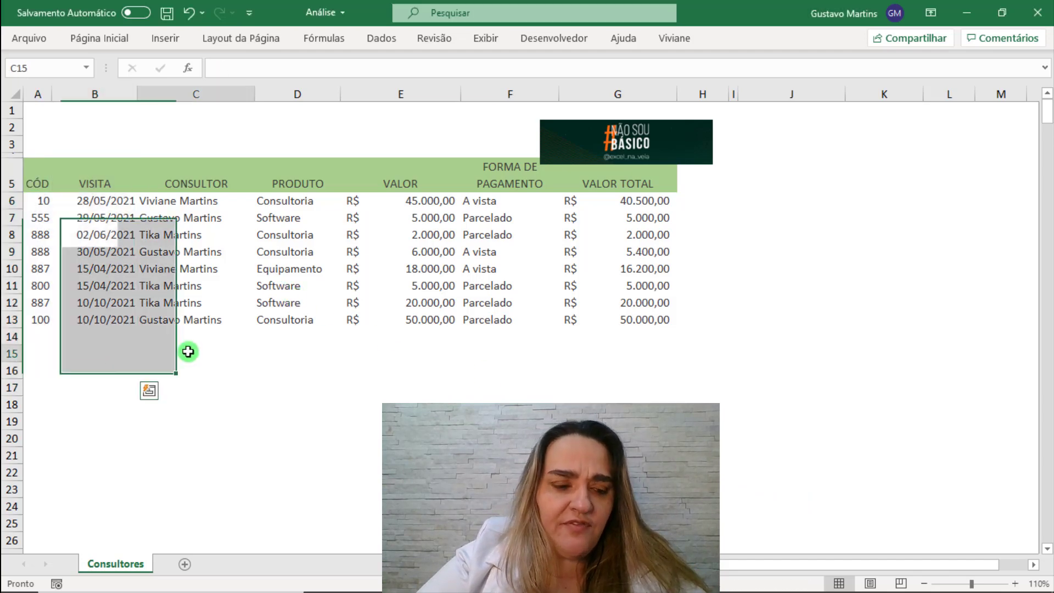
scroll(137, 278, "up", 2, "ctrl")
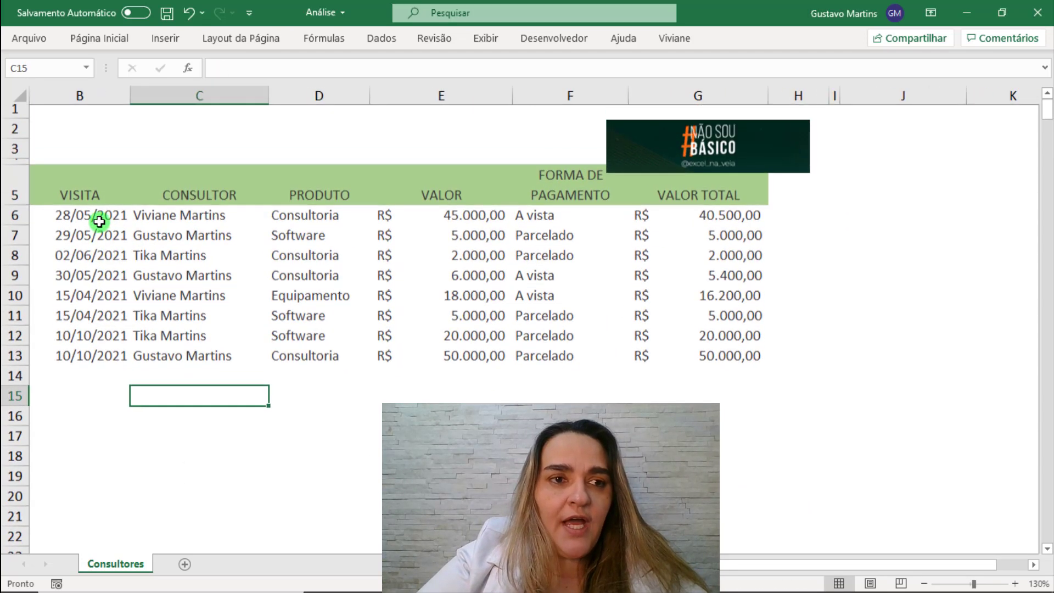
left_click(93, 221)
left_click_drag(93, 262, 16, 260)
left_click(43, 196)
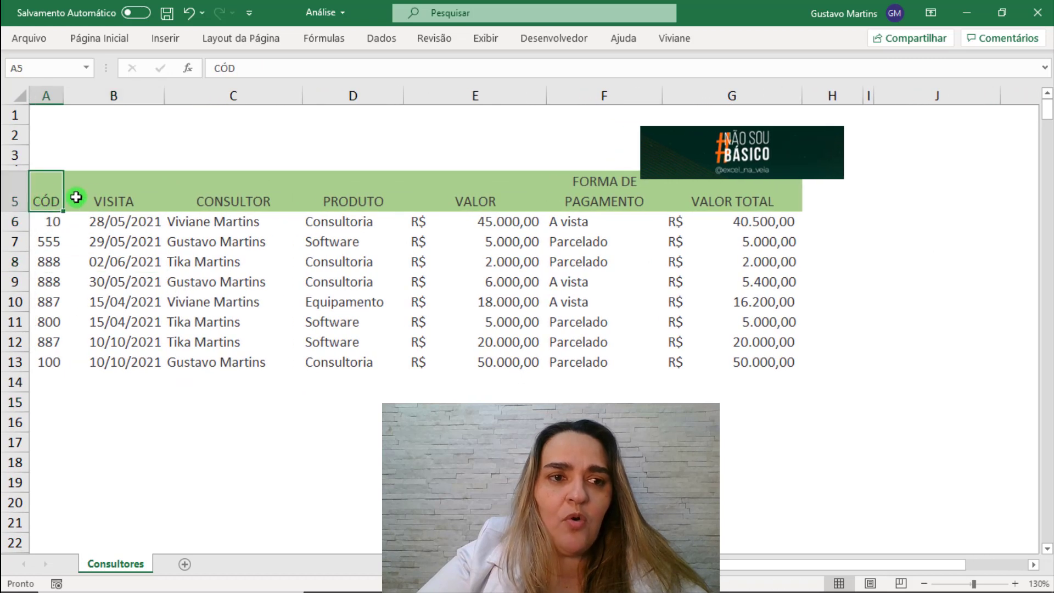
left_click_drag(109, 198, 170, 403)
left_click_drag(231, 201, 233, 440)
left_click(345, 343)
left_click_drag(344, 184, 353, 384)
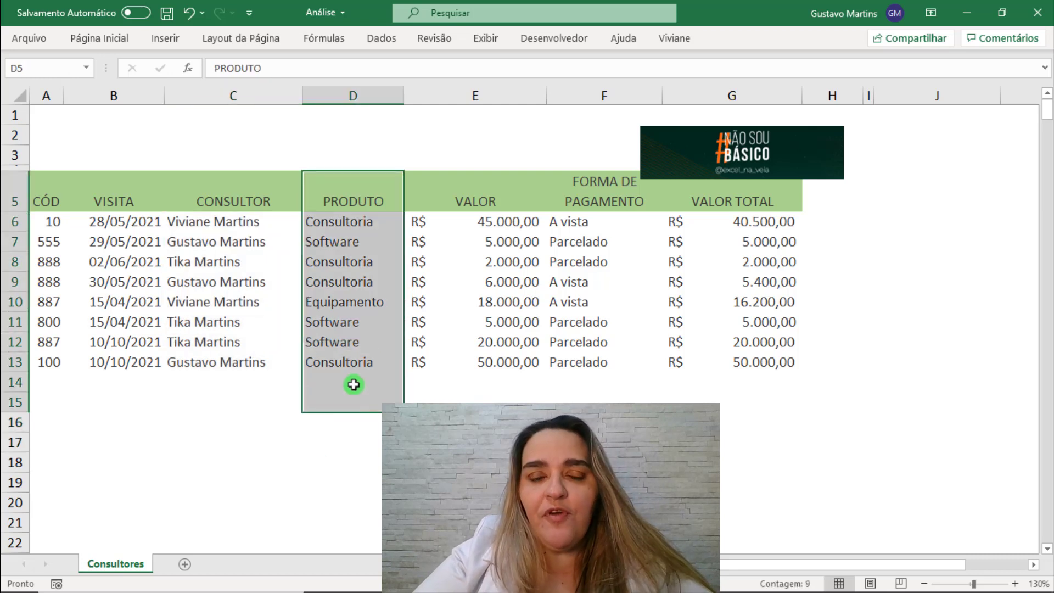
left_click_drag(478, 183, 475, 406)
left_click_drag(586, 202, 586, 337)
left_click_drag(727, 218, 734, 386)
left_click(743, 395)
left_click(524, 376)
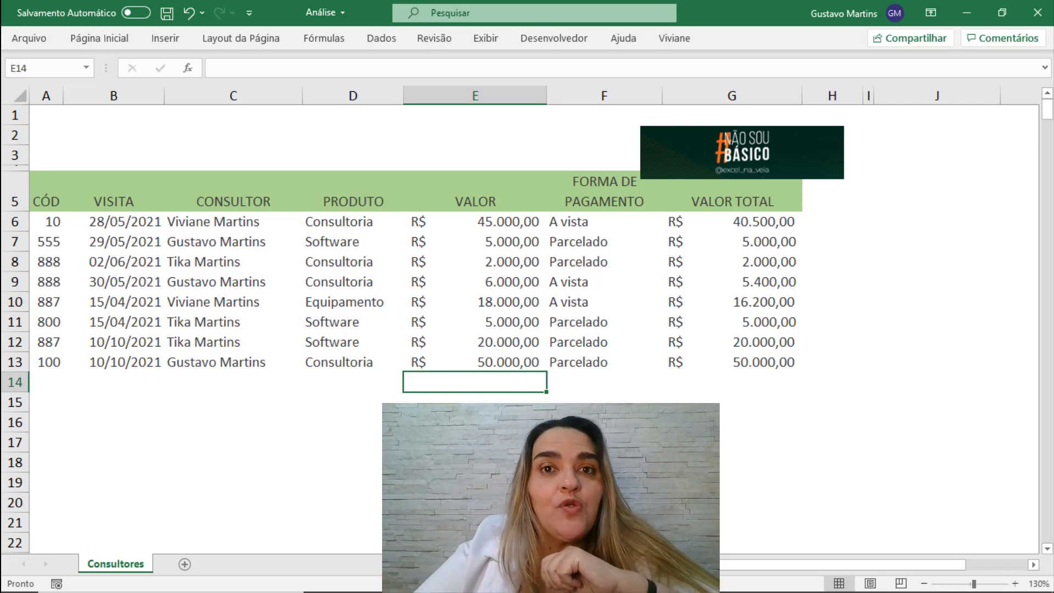
left_click(362, 277)
left_click(108, 245)
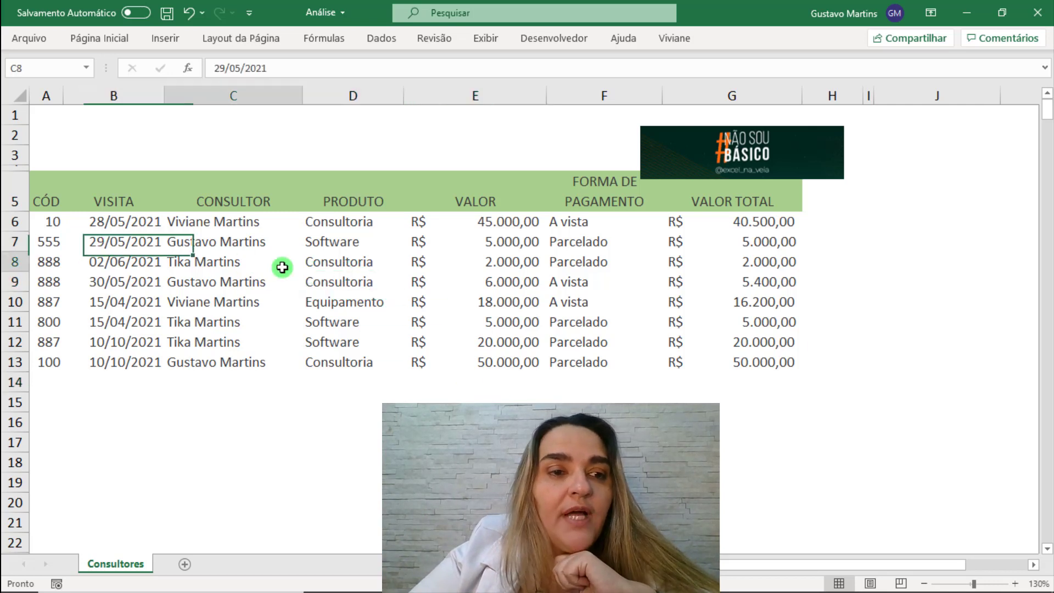
- Create a pivot table from Consultores!$A$5:$G$13 on the existing worksheet, located at cell J5
left_click(404, 299)
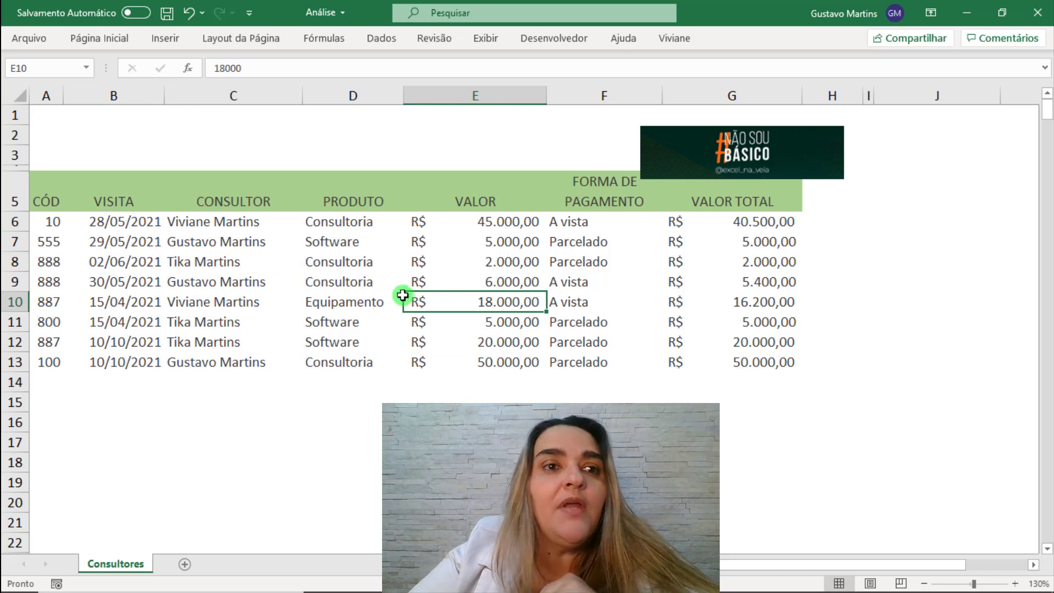
left_click(165, 38)
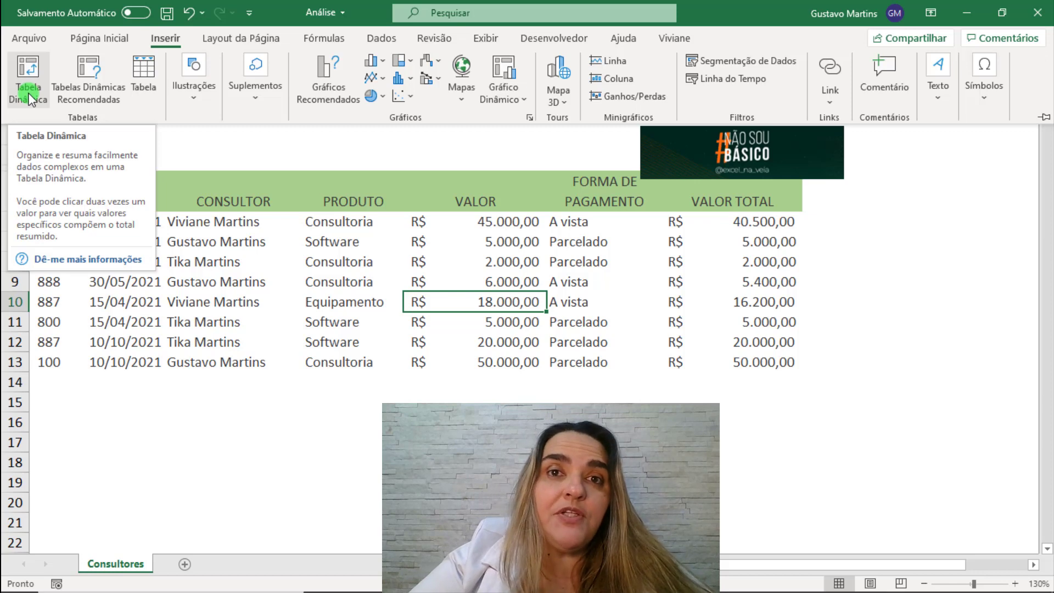
left_click(29, 95)
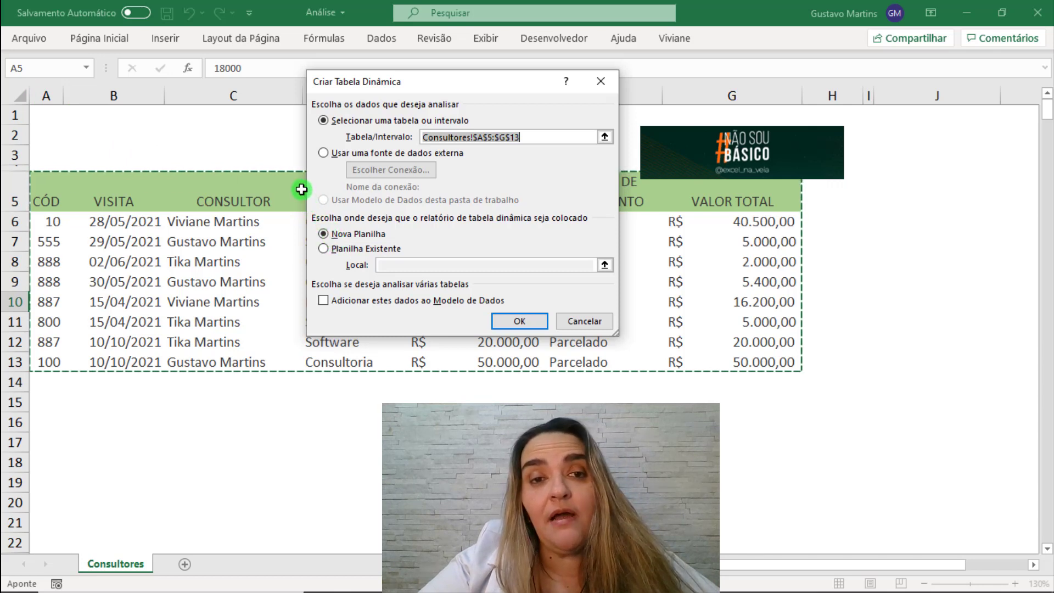
left_click(337, 249)
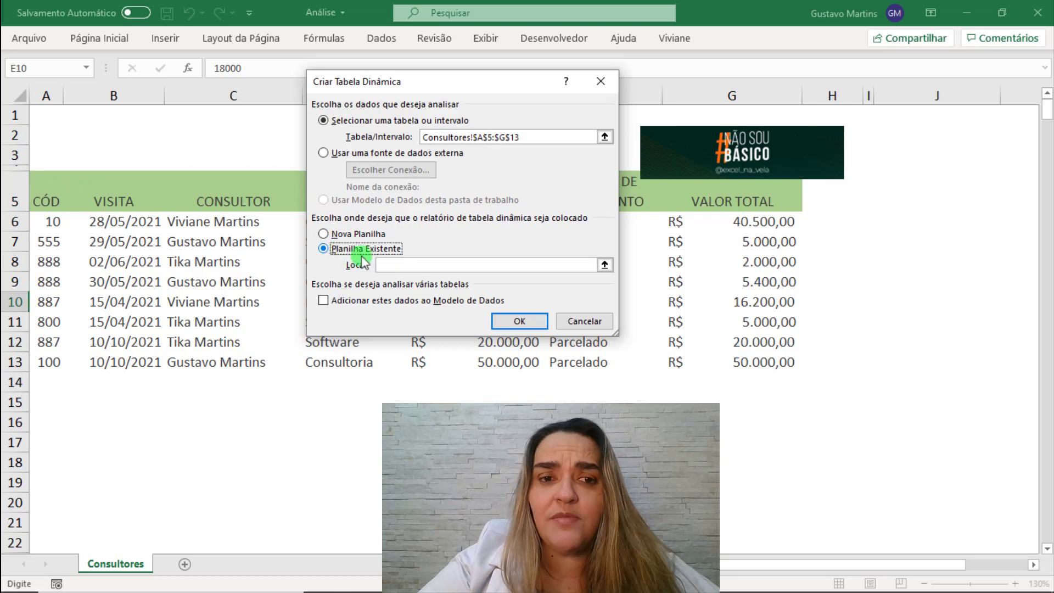
left_click(394, 264)
left_click(1034, 566)
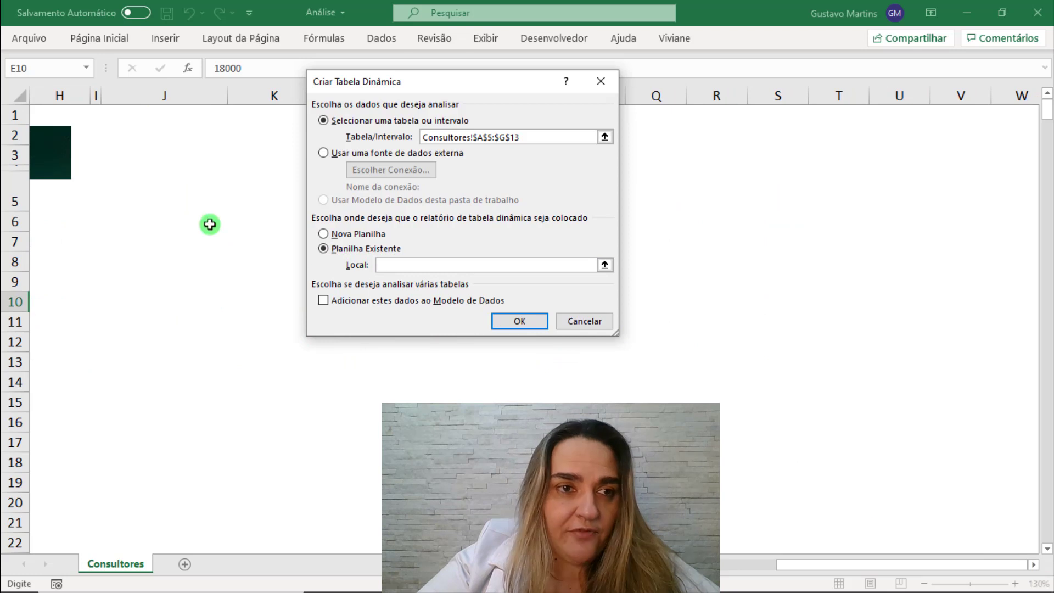
left_click(126, 190)
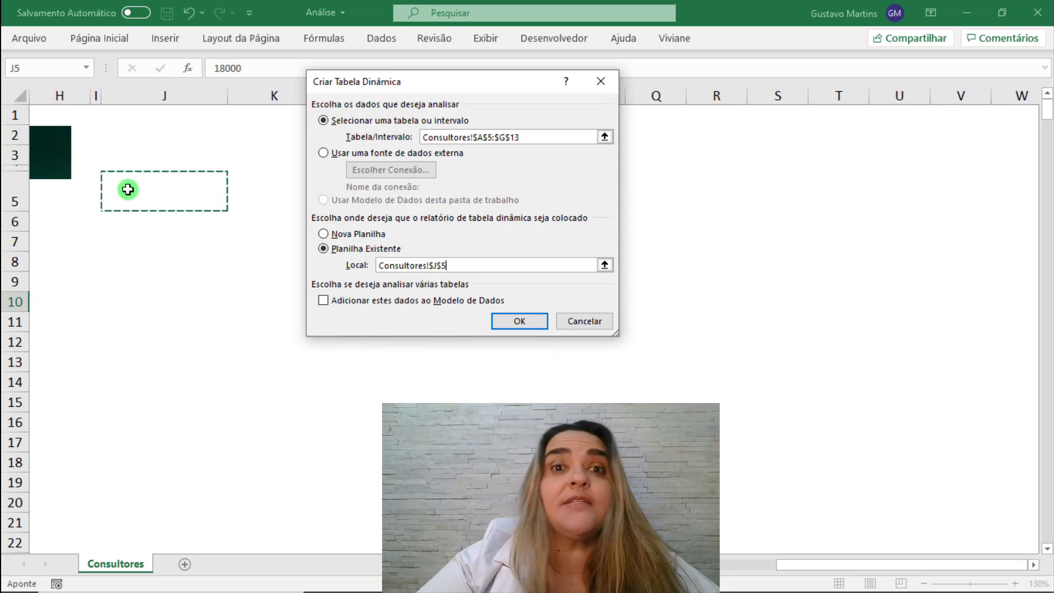
left_click(497, 325)
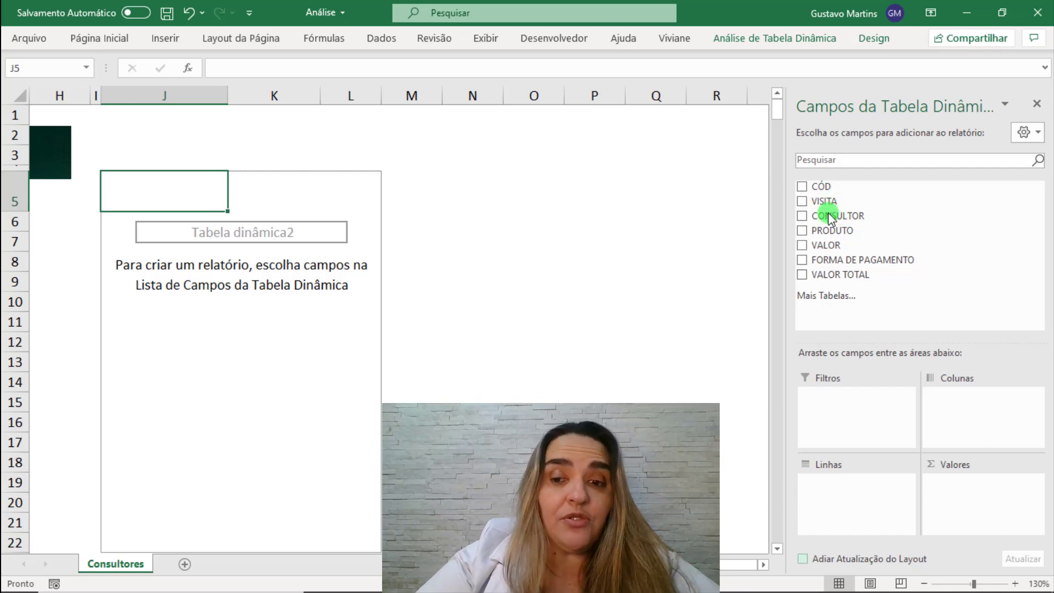
- Add CONSULTOR to the pivot table's rows and VALOR TOTAL to its values as a sum
left_click_drag(717, 565, 626, 565)
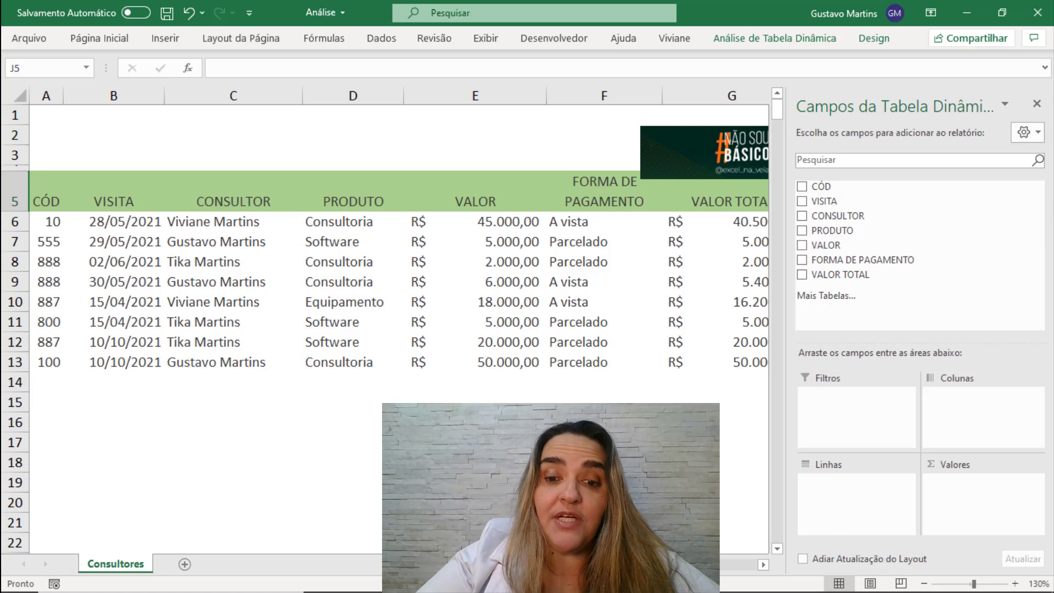
left_click_drag(626, 565, 768, 569)
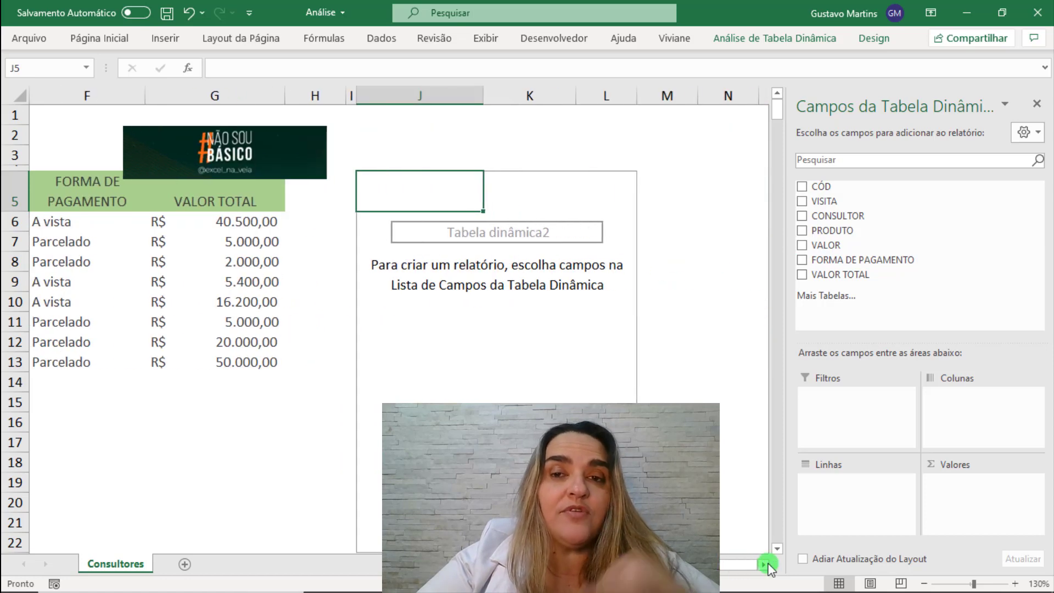
left_click(766, 564)
left_click(766, 565)
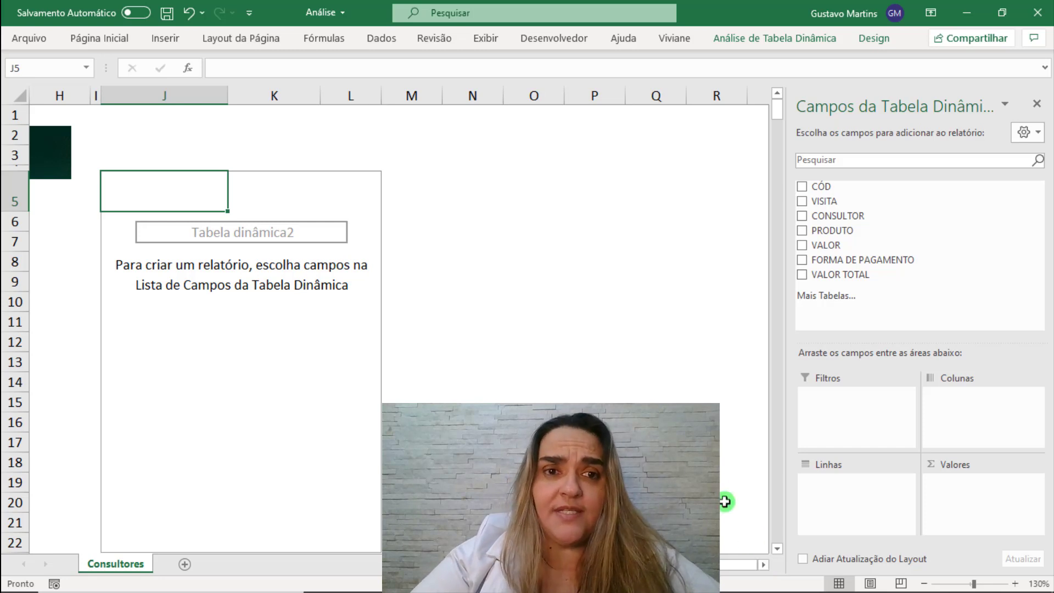
left_click(473, 121)
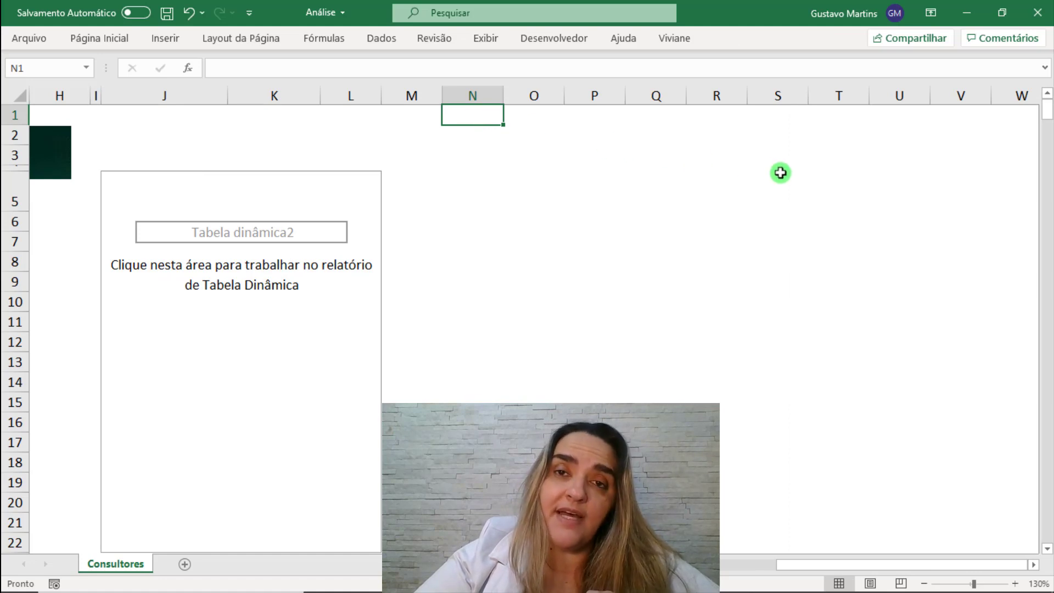
left_click(131, 200)
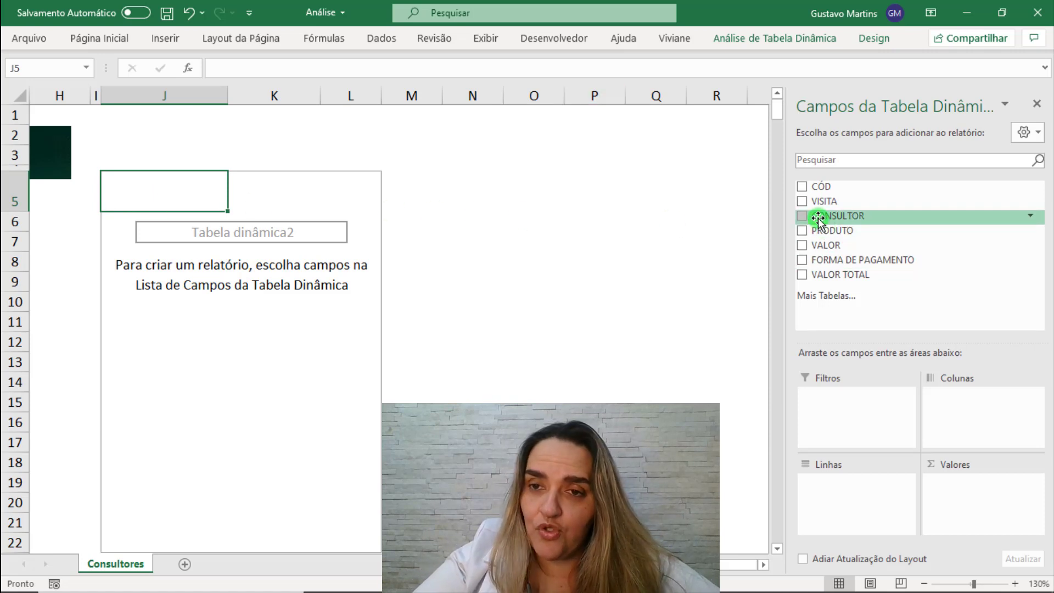
left_click_drag(818, 220, 841, 500)
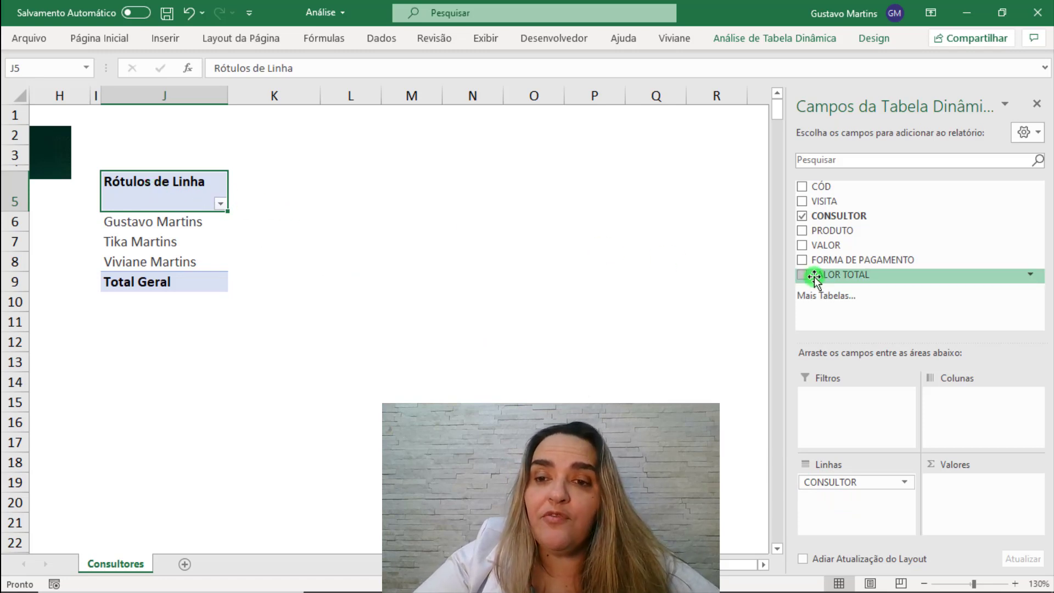
left_click_drag(816, 275, 972, 496)
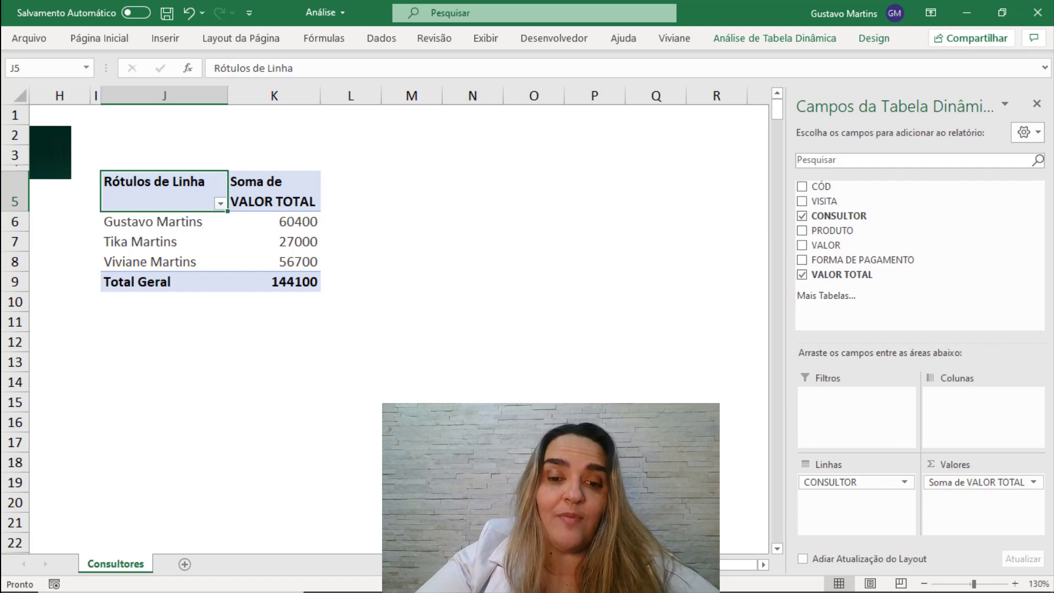
- Set the VALOR of the first sales record, in cell E6, to 20000
scroll(454, 394, "left", 5)
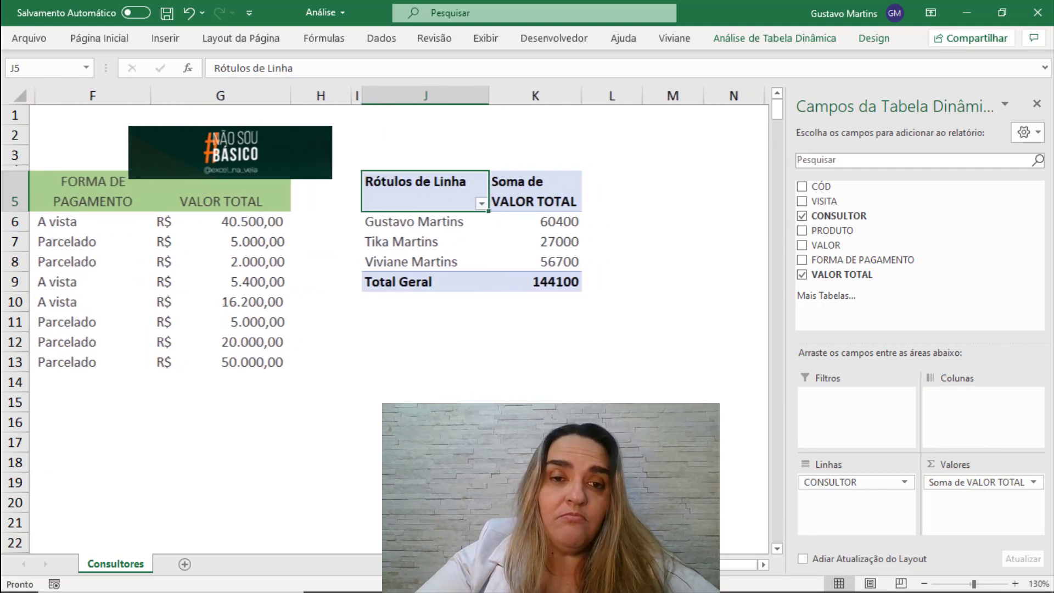
left_click(454, 395)
scroll(453, 395, "left", 5)
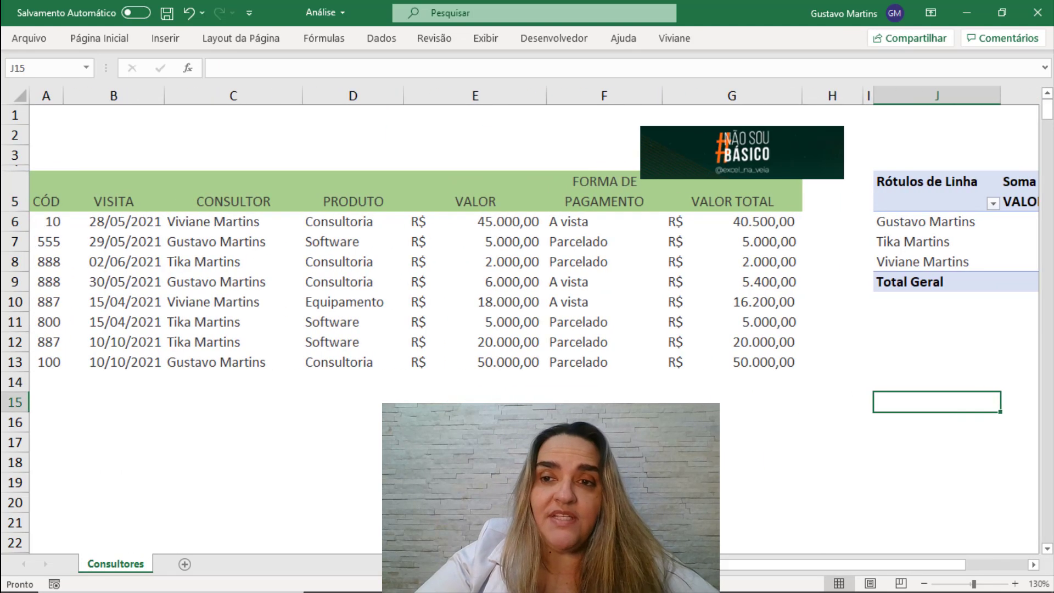
scroll(582, 390, "down", 1, "ctrl")
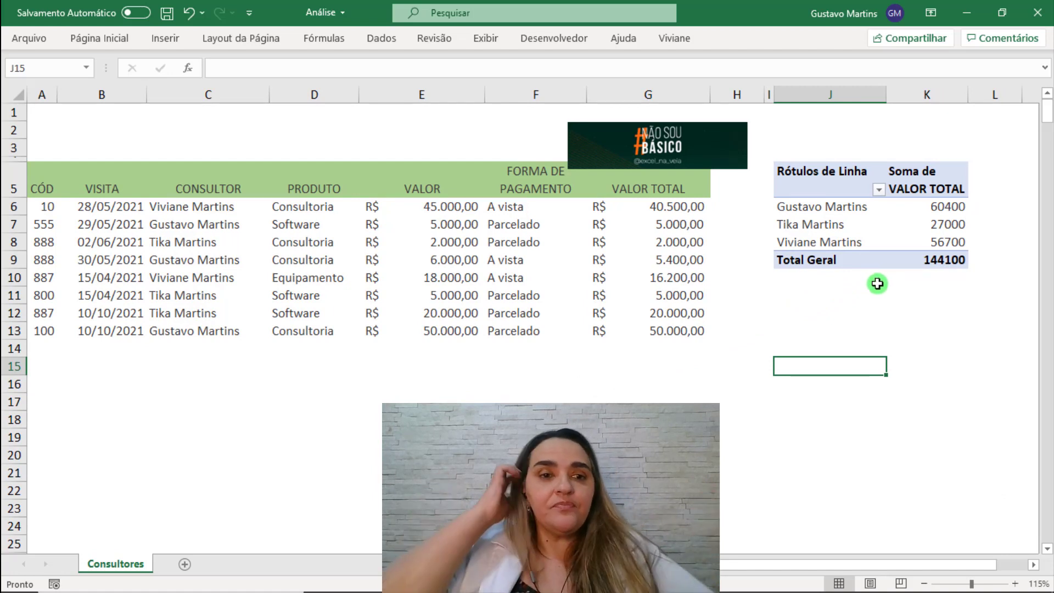
left_click(172, 212)
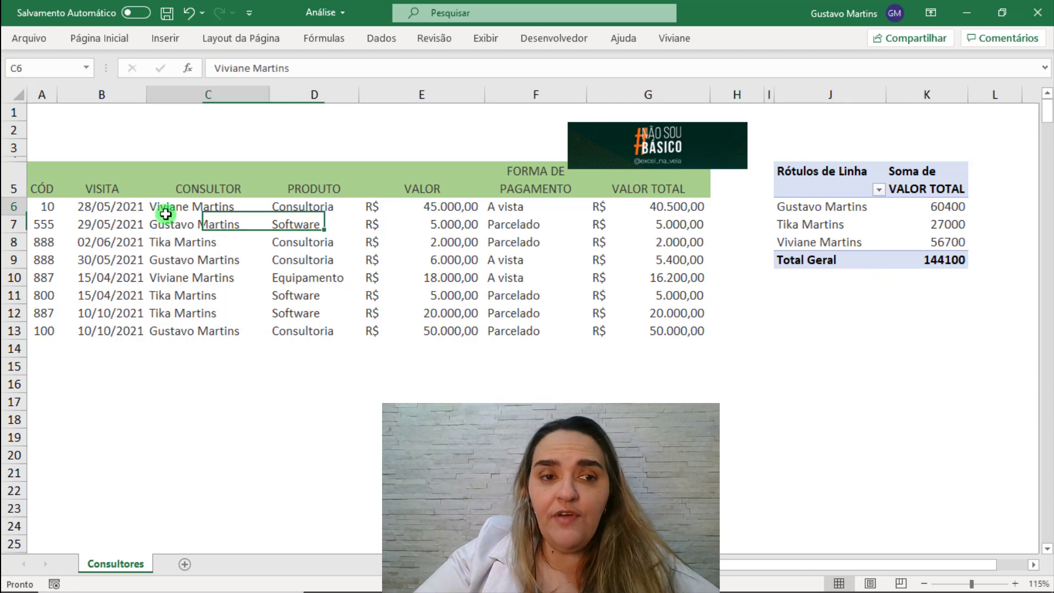
left_click(351, 207)
left_click(443, 207)
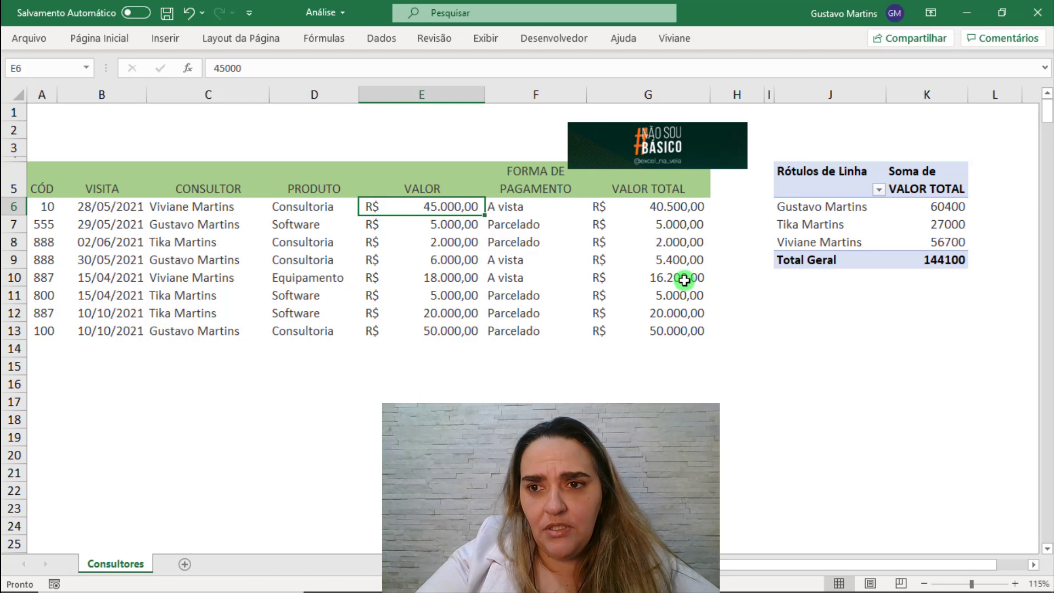
type("20")
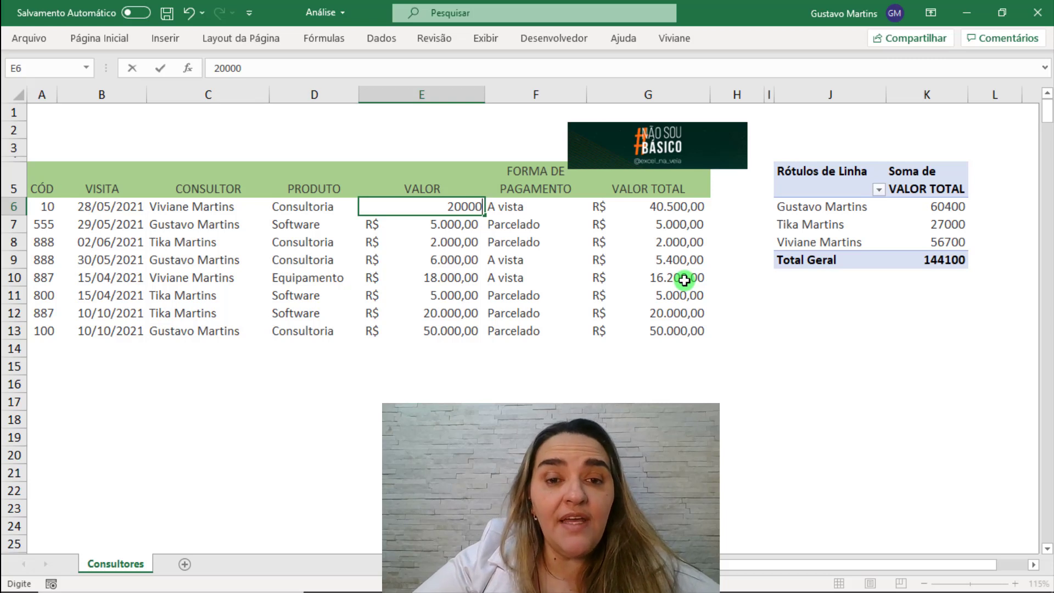
key("Return")
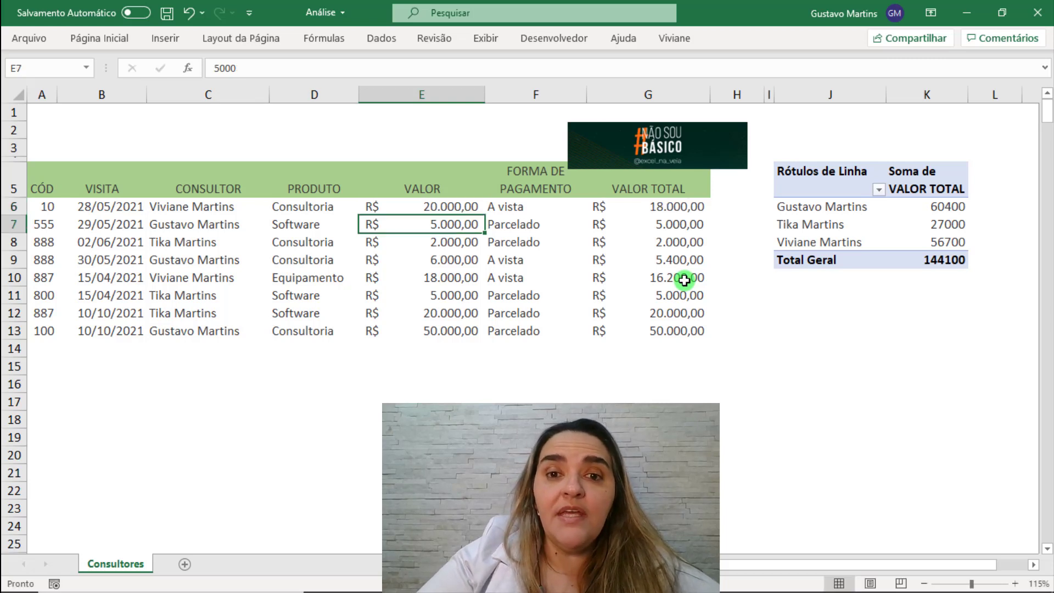
- Check whether the pivot table's VALOR TOTAL sums reflect the edited source value
left_click_drag(746, 565, 911, 562)
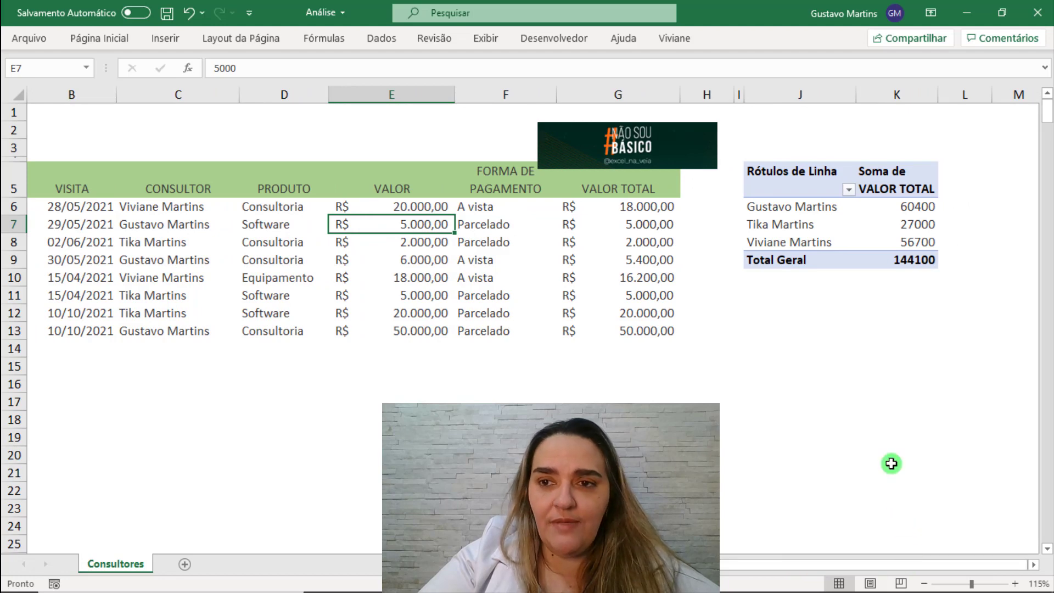
scroll(873, 365, "up", 2)
left_click_drag(873, 364, 1046, 365)
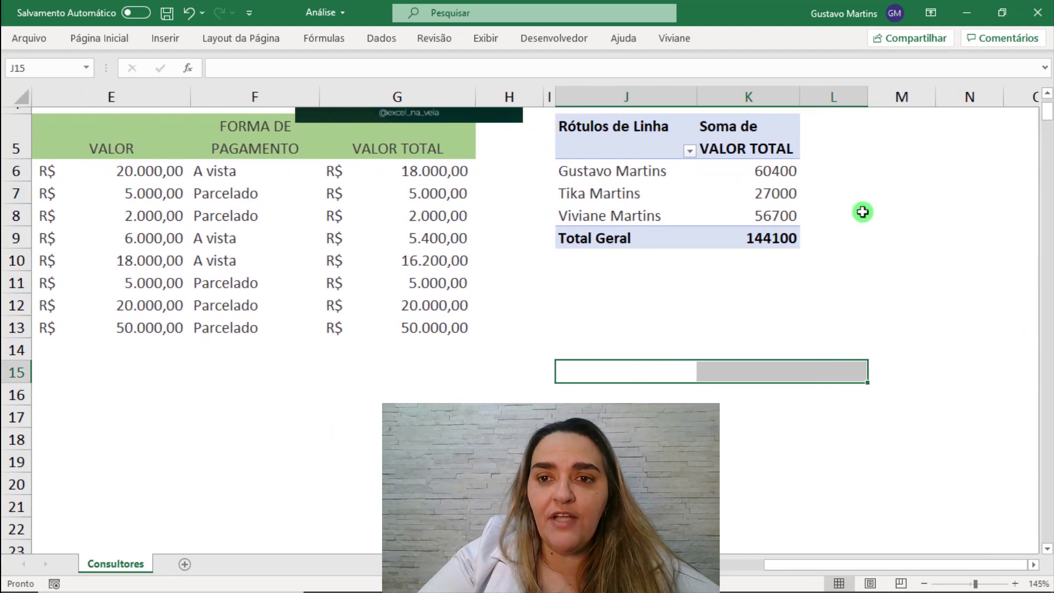
left_click(818, 173)
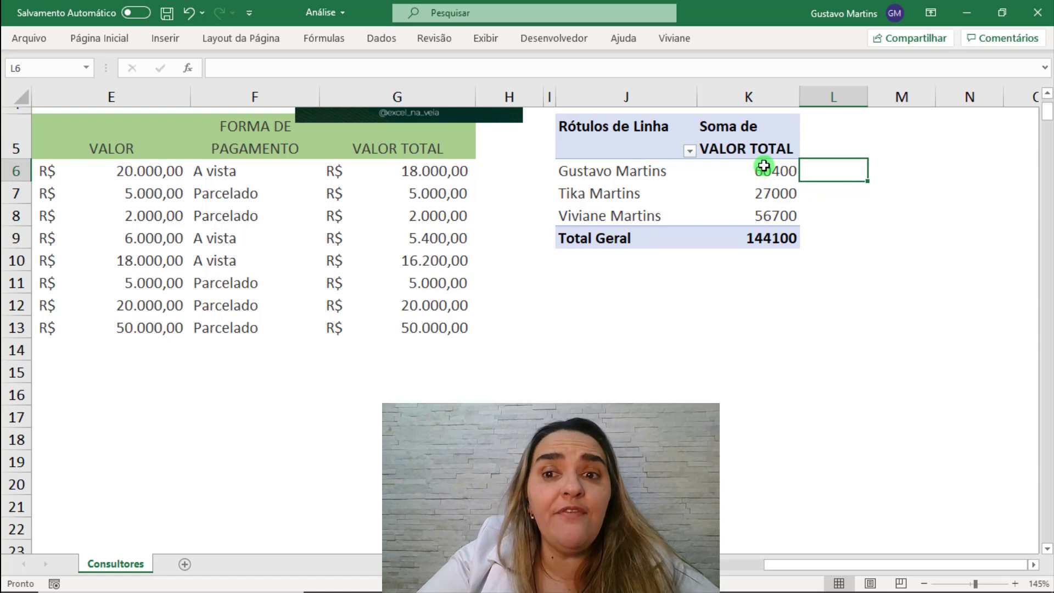
left_click(759, 466)
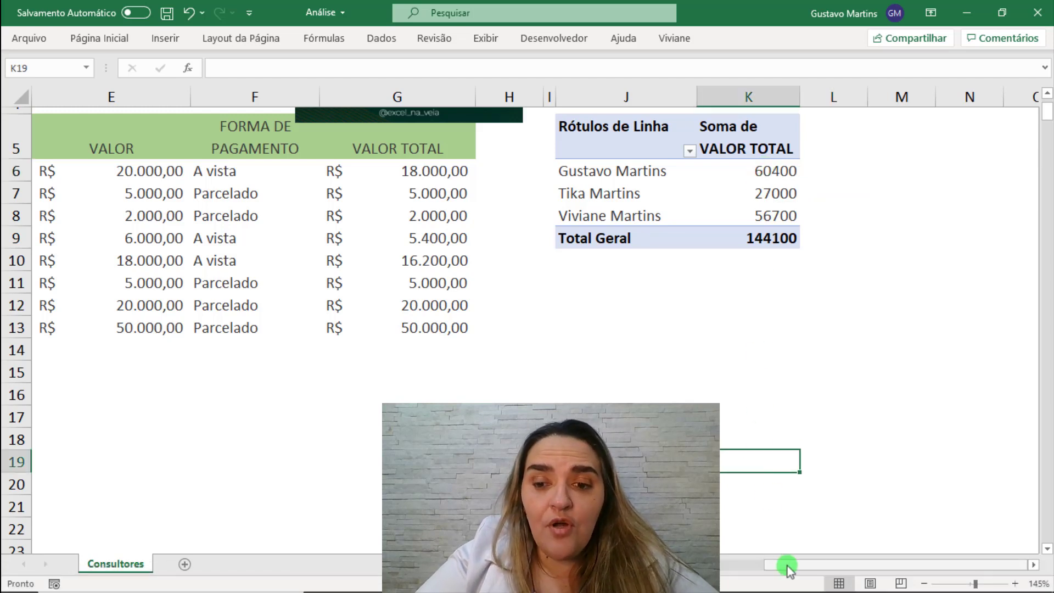
left_click(748, 435)
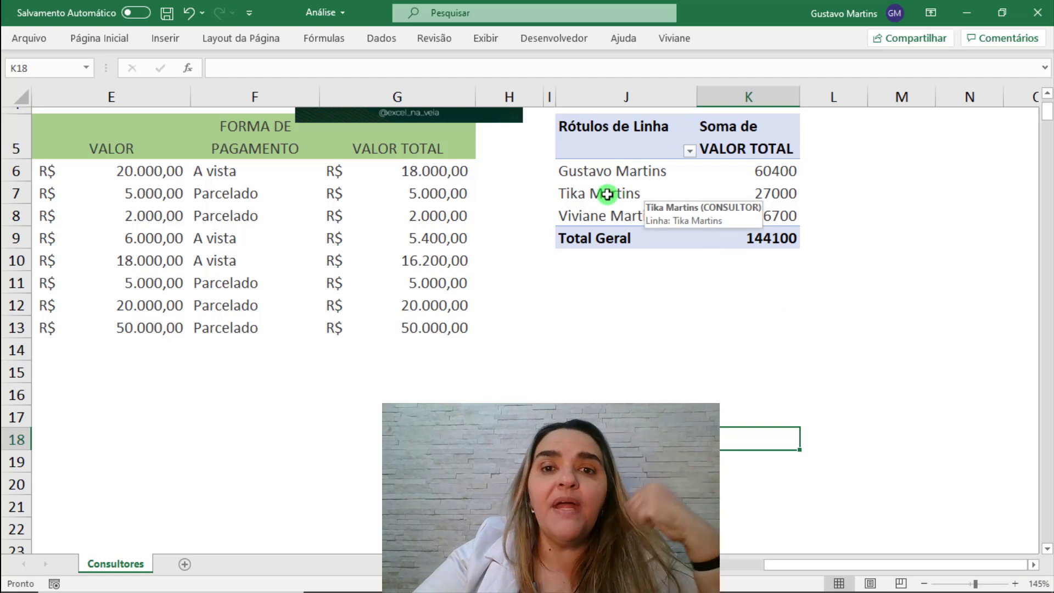
- View the analysis commands available for the pivot table
left_click(604, 193)
left_click(602, 216)
left_click(609, 184)
left_click(630, 201)
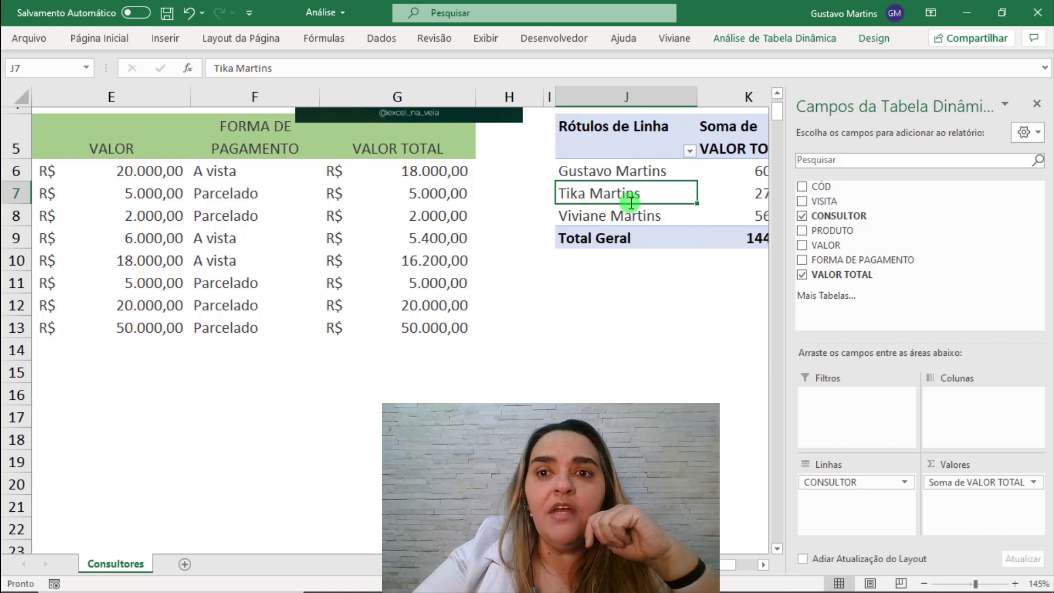
left_click(745, 40)
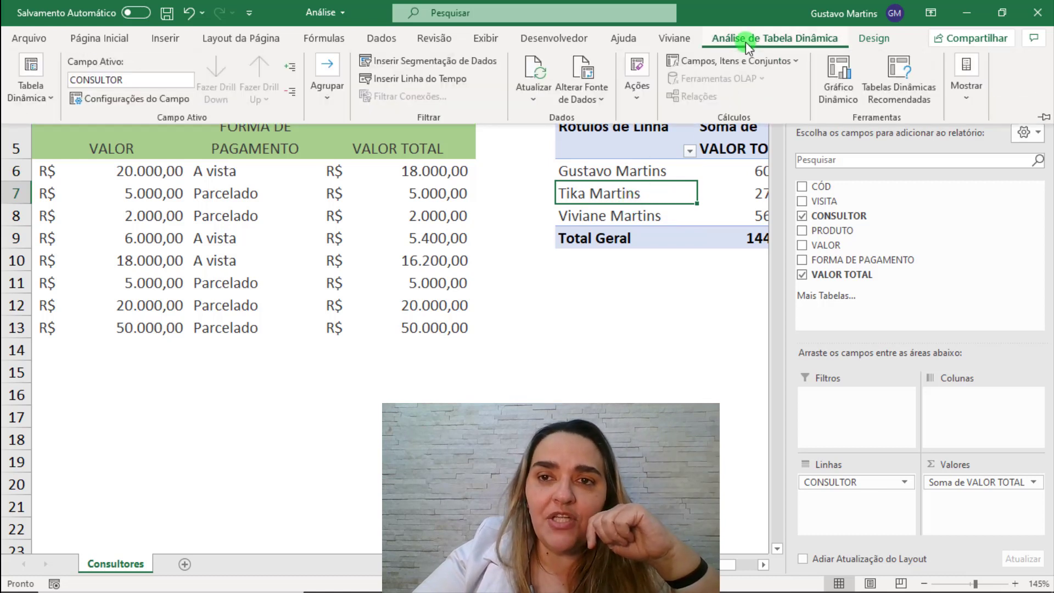
left_click(615, 291)
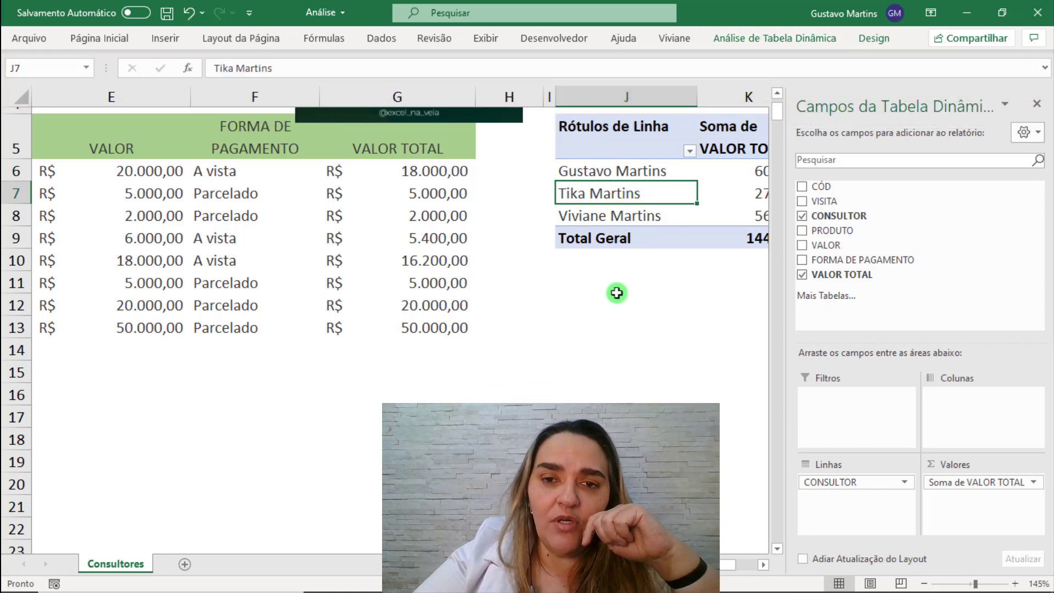
left_click(617, 292)
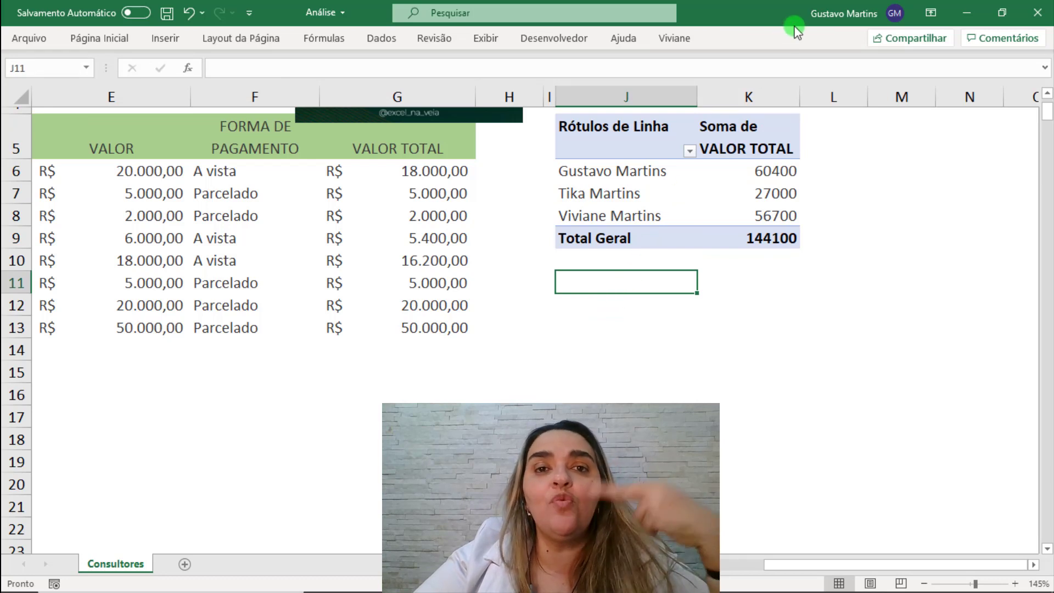
- Refresh the pivot table from its source data and check the updated VALOR TOTAL sums
left_click(607, 193)
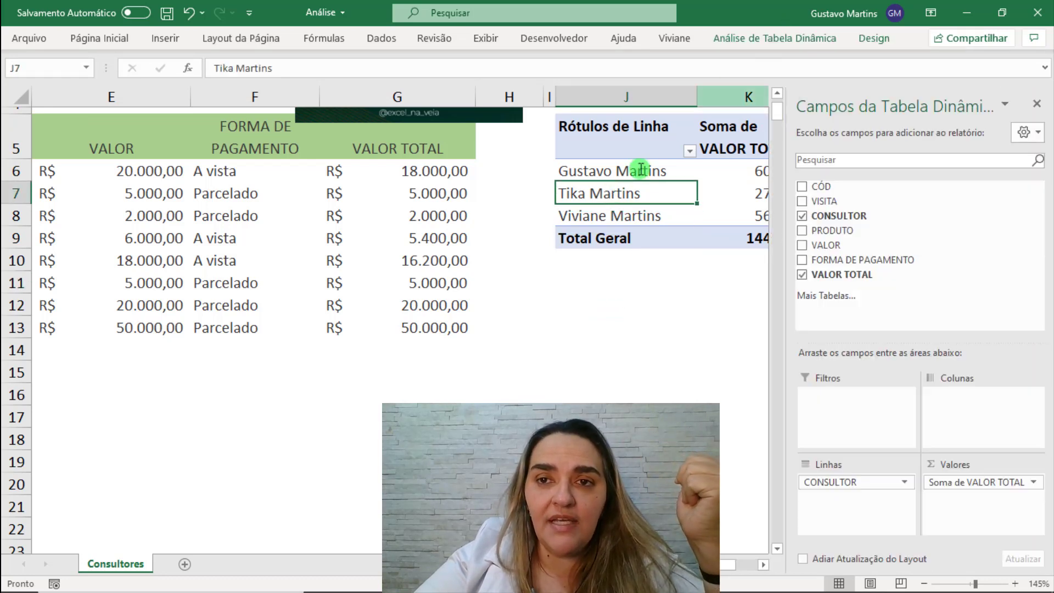
left_click(795, 38)
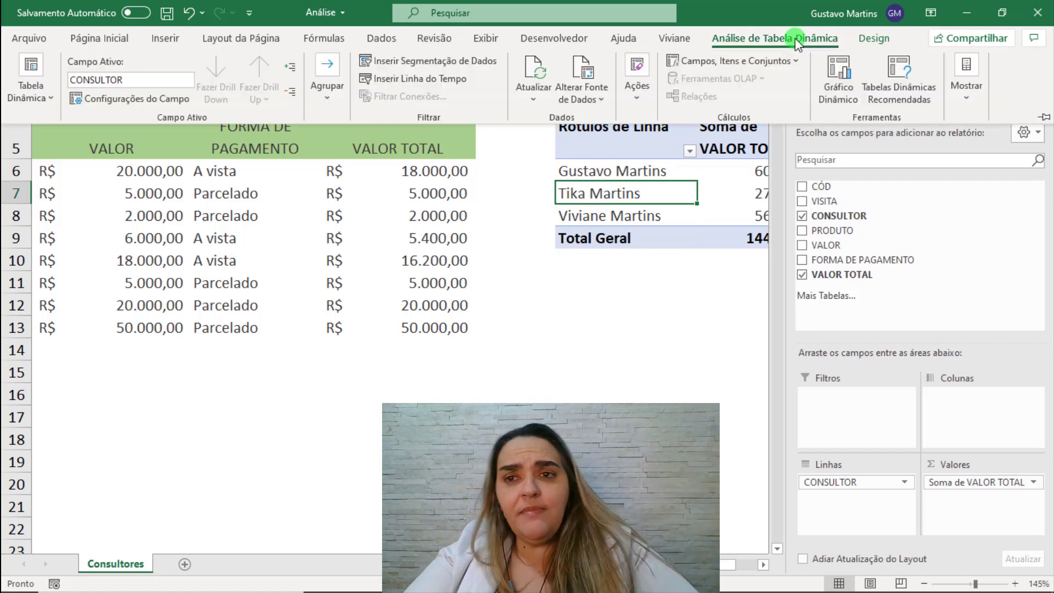
left_click(874, 39)
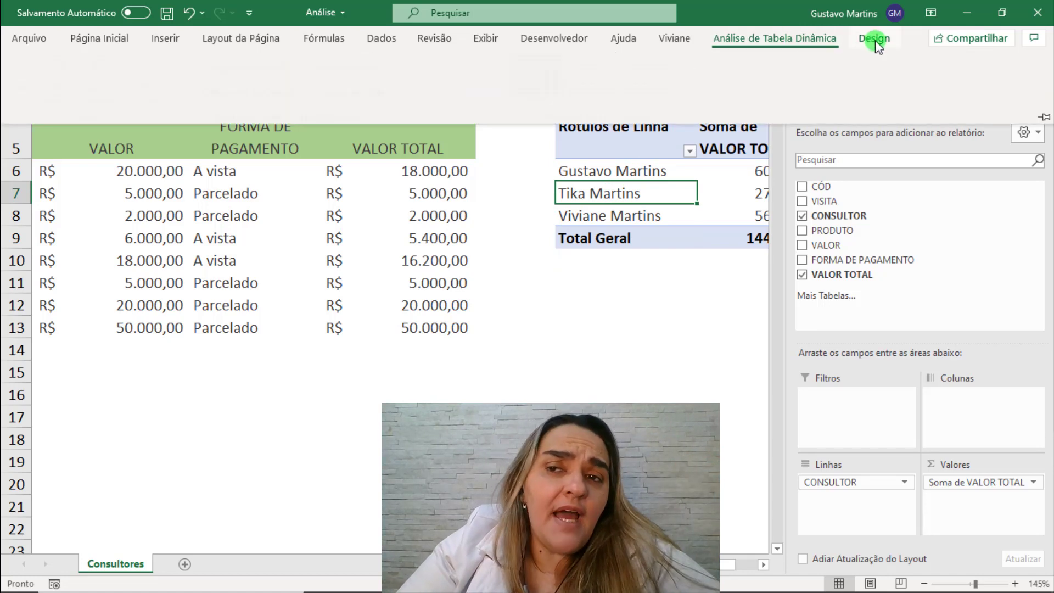
left_click(801, 46)
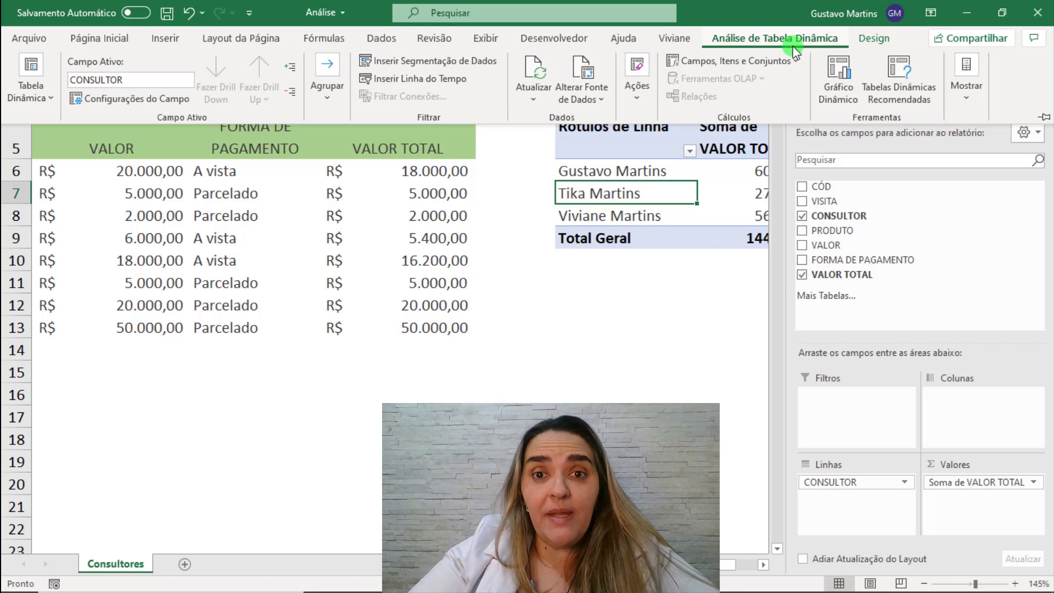
left_click(535, 68)
left_click(749, 418)
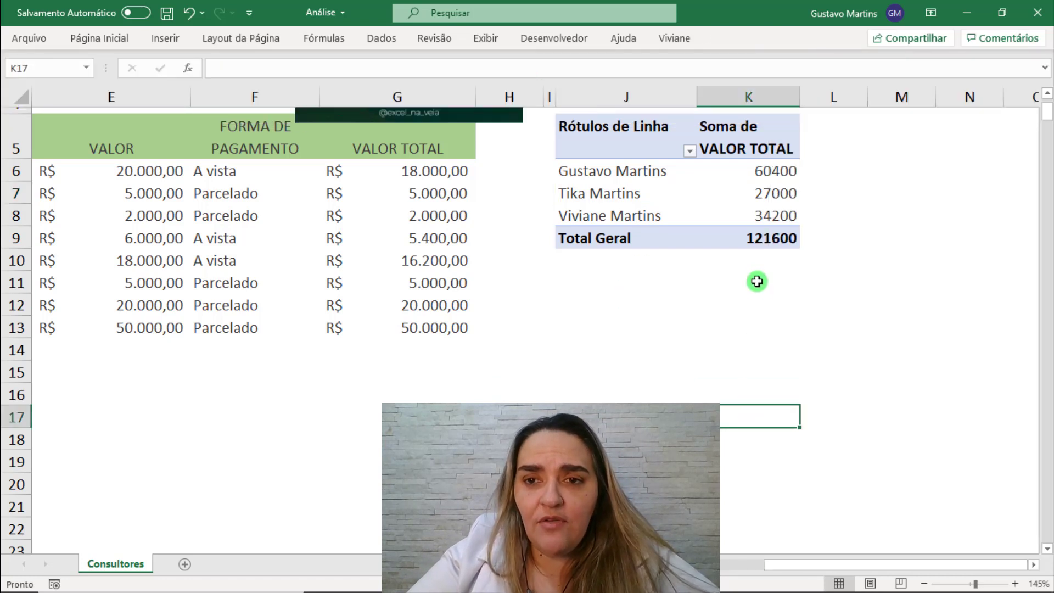
left_click(757, 282)
mouse_move(711, 220)
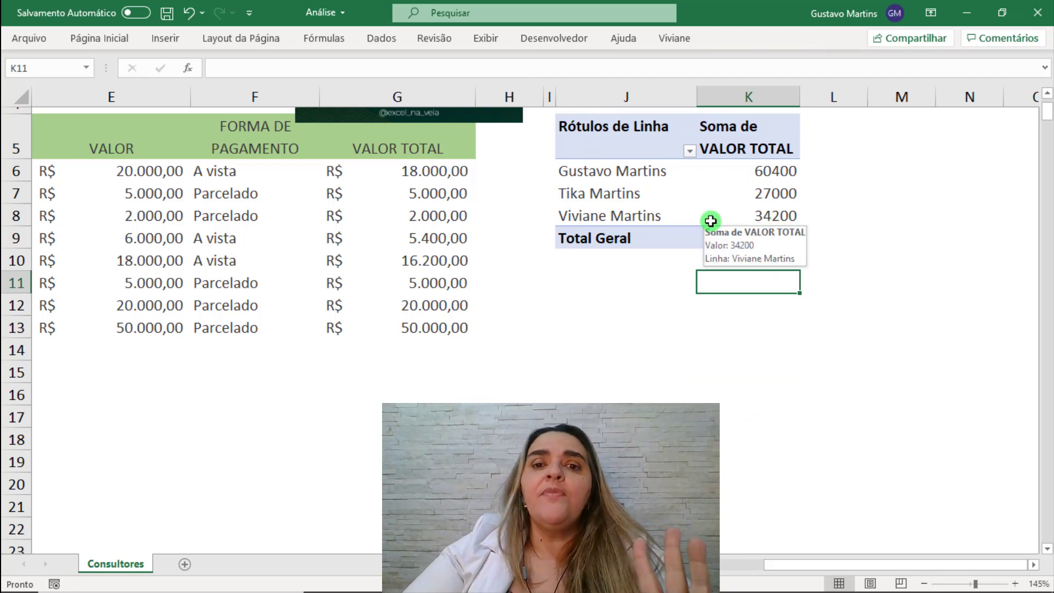
left_click(671, 299)
scroll(647, 384, "up", 1)
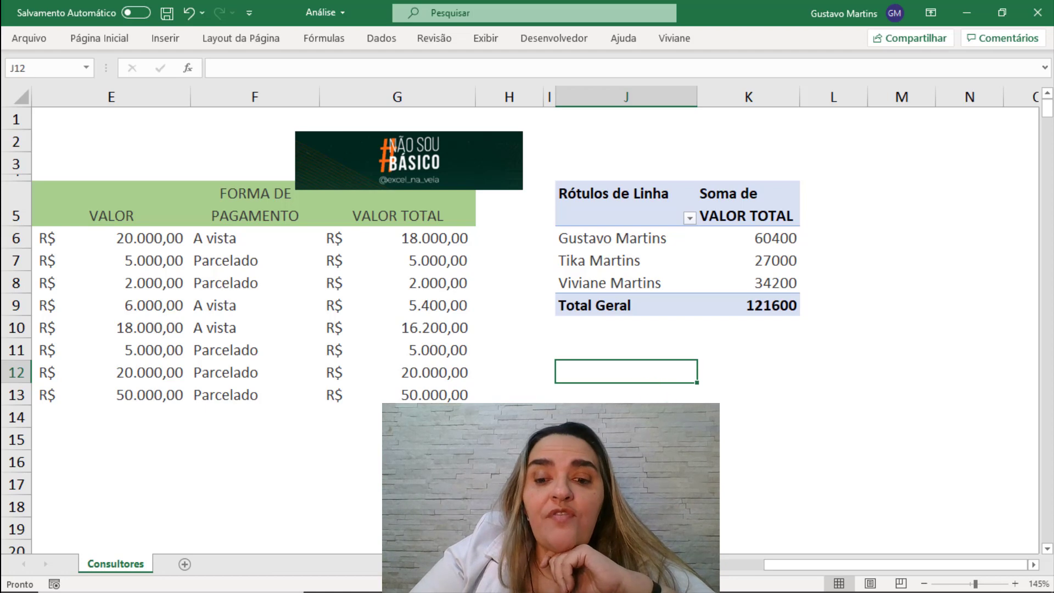
left_click_drag(796, 565, 768, 568)
left_click(337, 454)
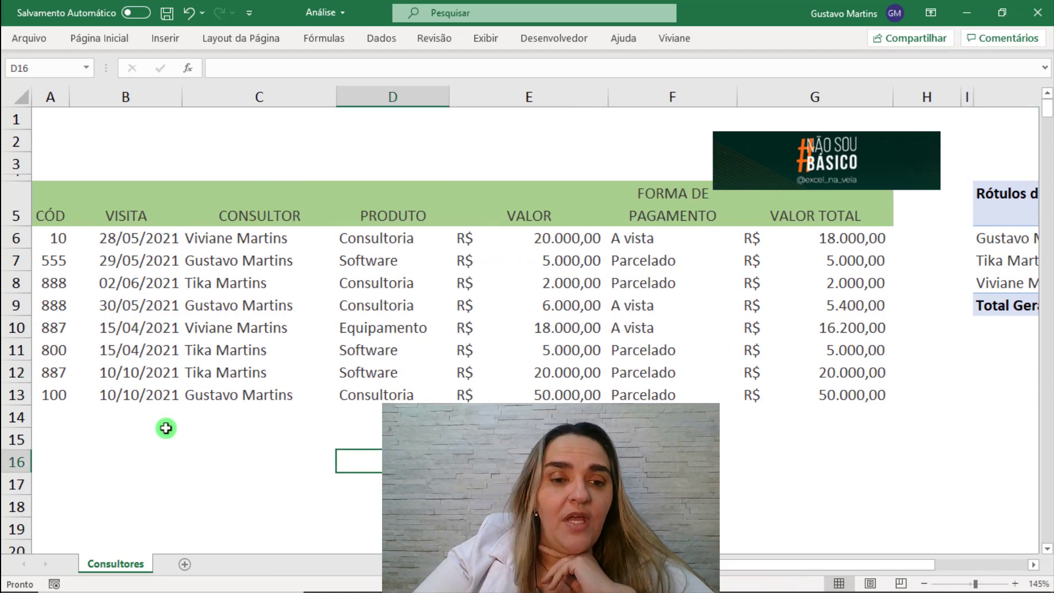
left_click(165, 425)
left_click(152, 459)
left_click(377, 467)
left_click(294, 177)
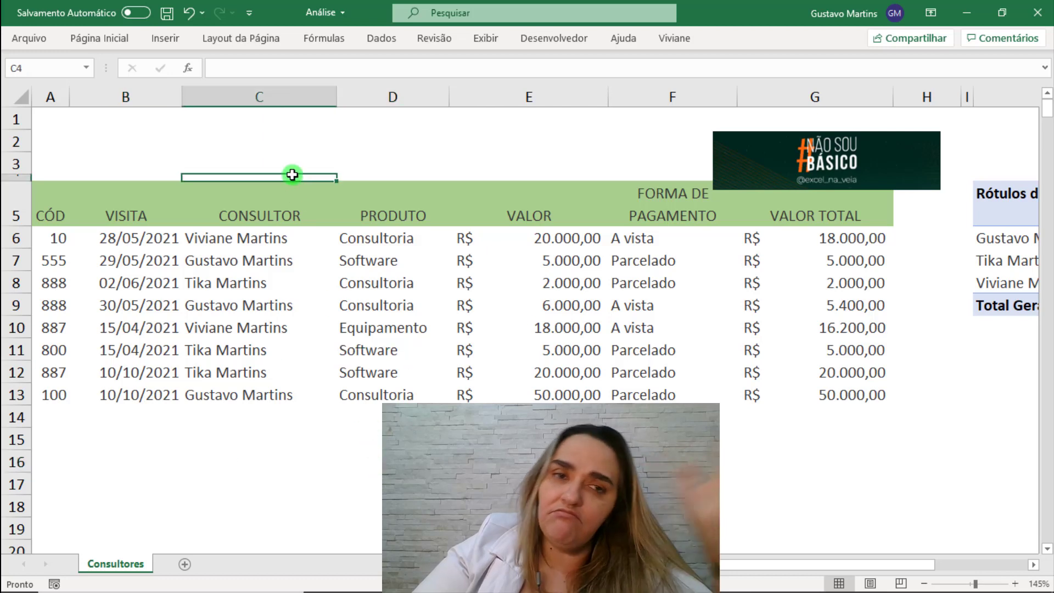
left_click(529, 507)
left_click(528, 485)
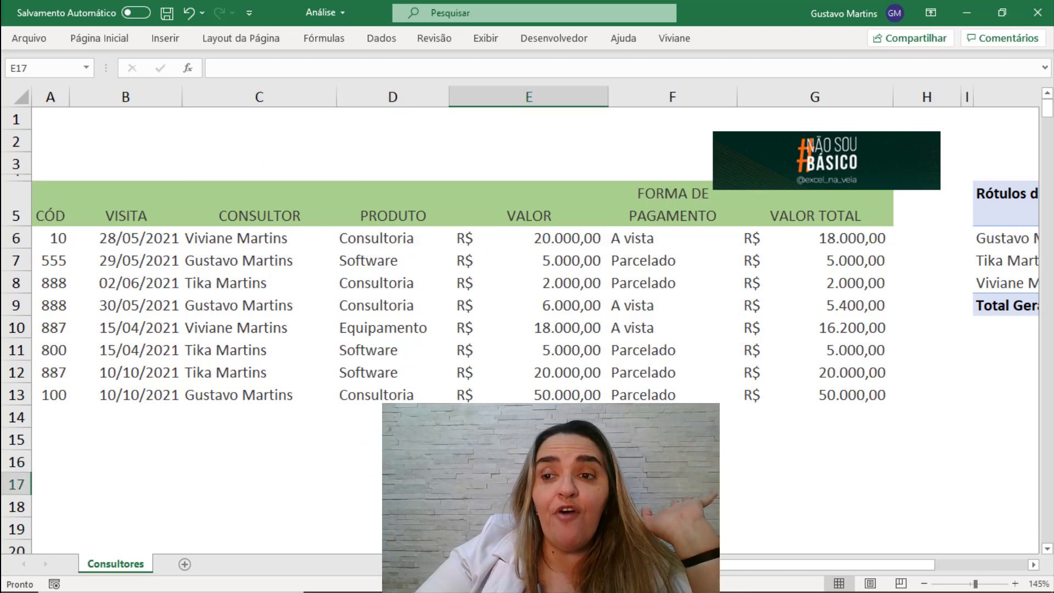
left_click(259, 178)
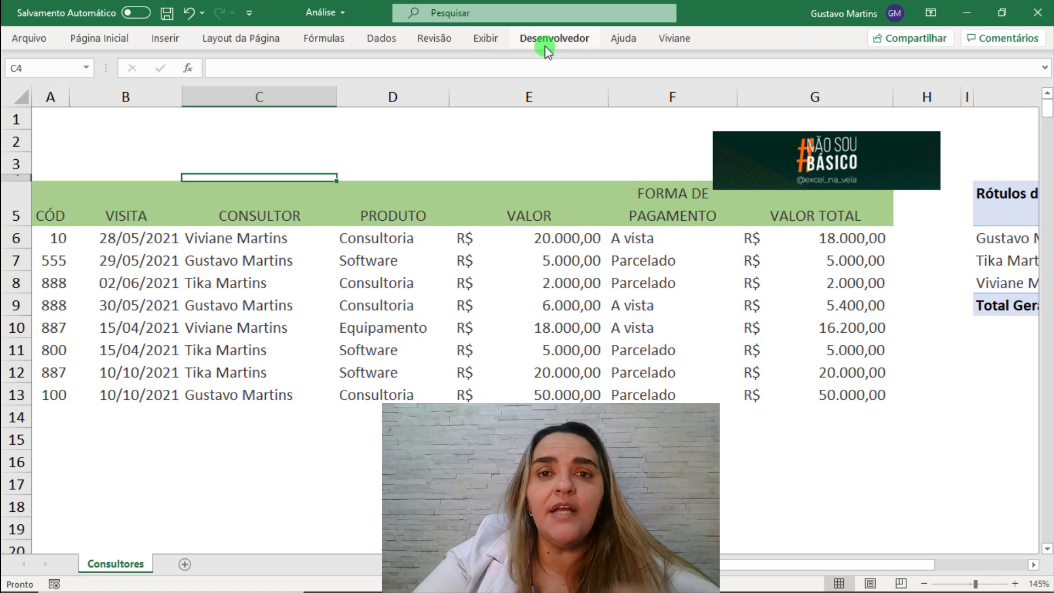
- Check in Excel's ribbon customization options whether Desenvolvedor is enabled, leaving the settings unchanged
left_click(30, 39)
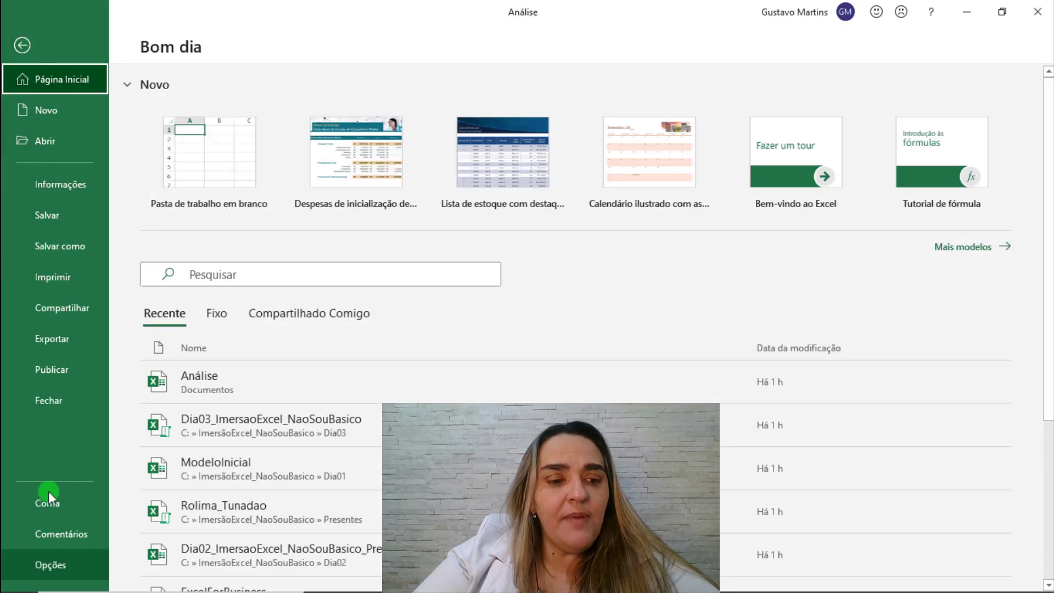
left_click(51, 566)
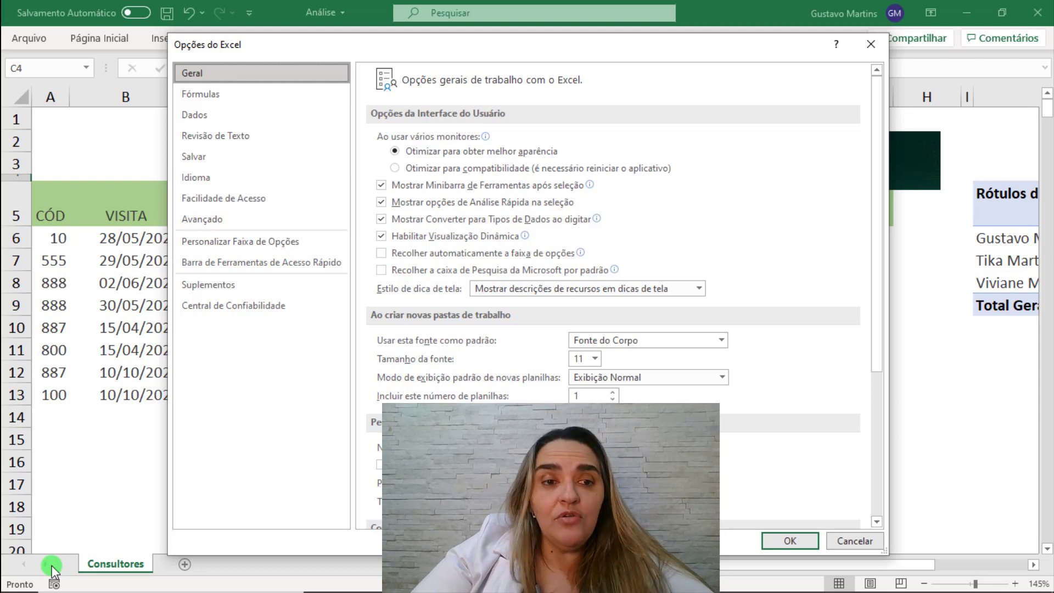
left_click(235, 247)
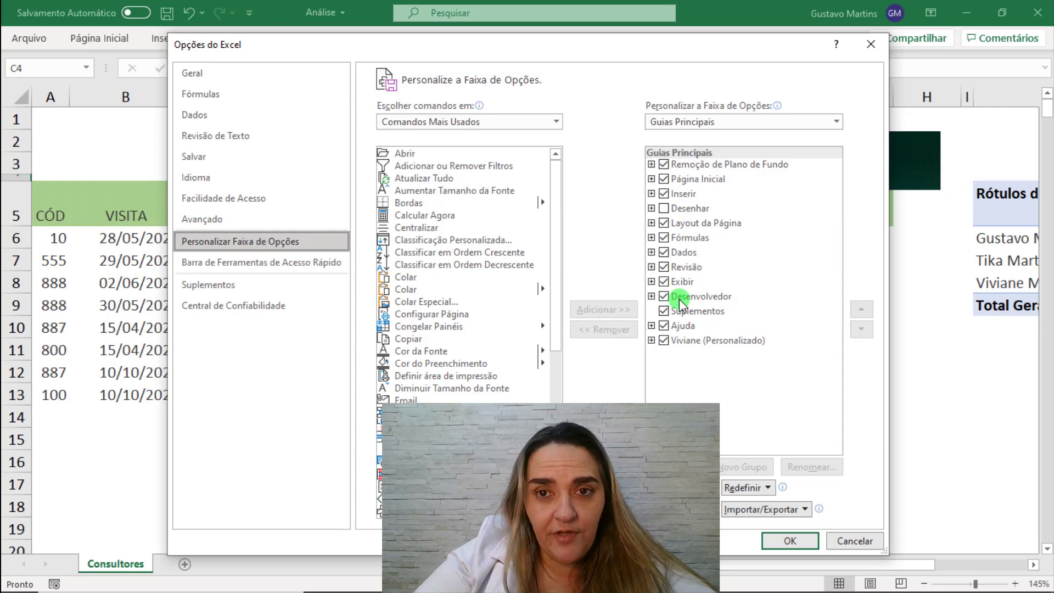
left_click(850, 542)
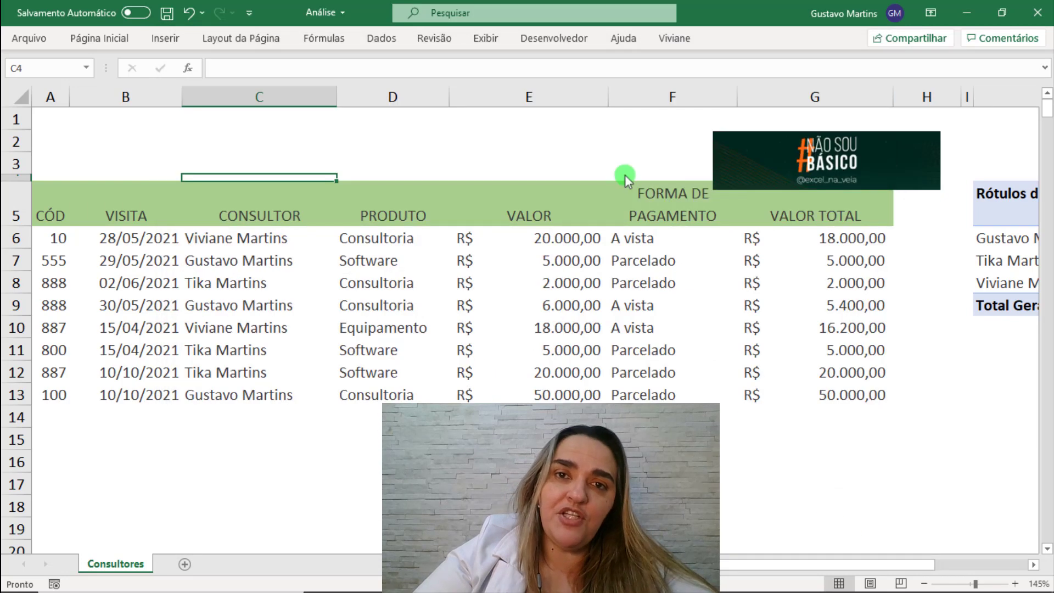
- Start recording a macro named Atualizar, stored in this workbook
left_click(549, 41)
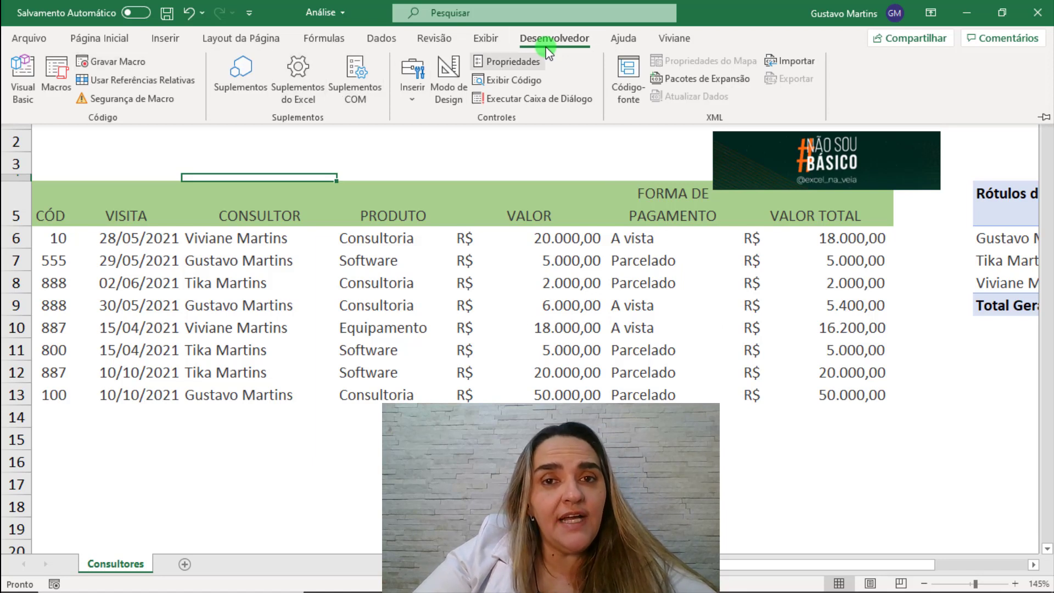
left_click(113, 64)
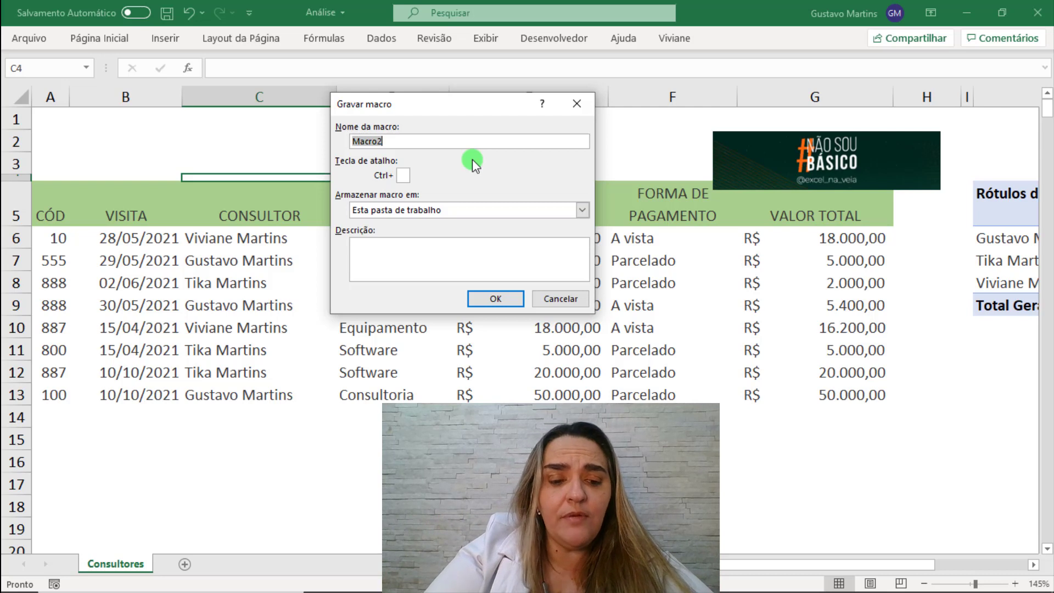
type("Atualizar")
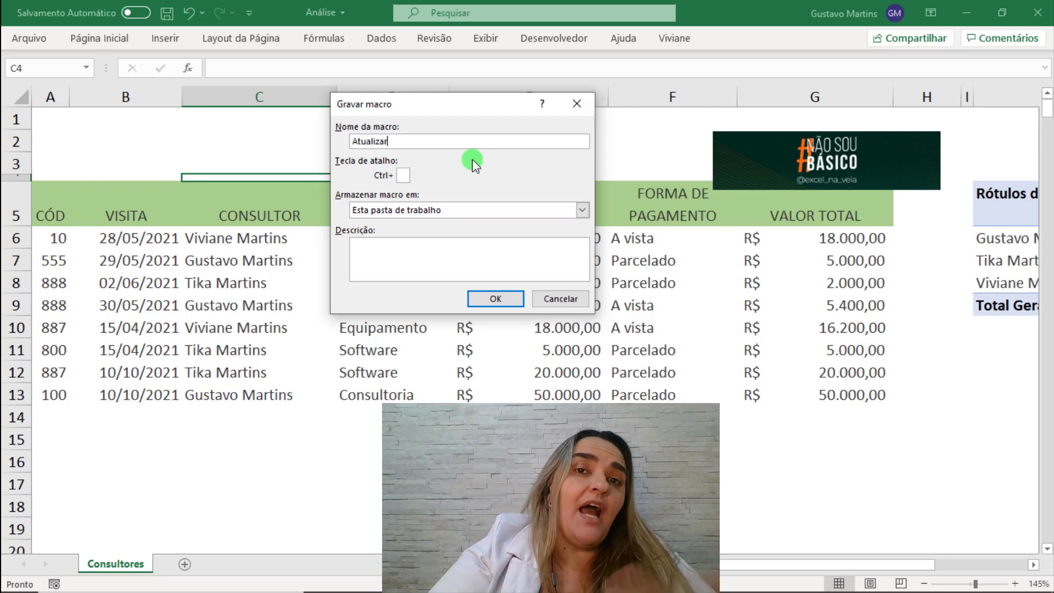
left_click(493, 298)
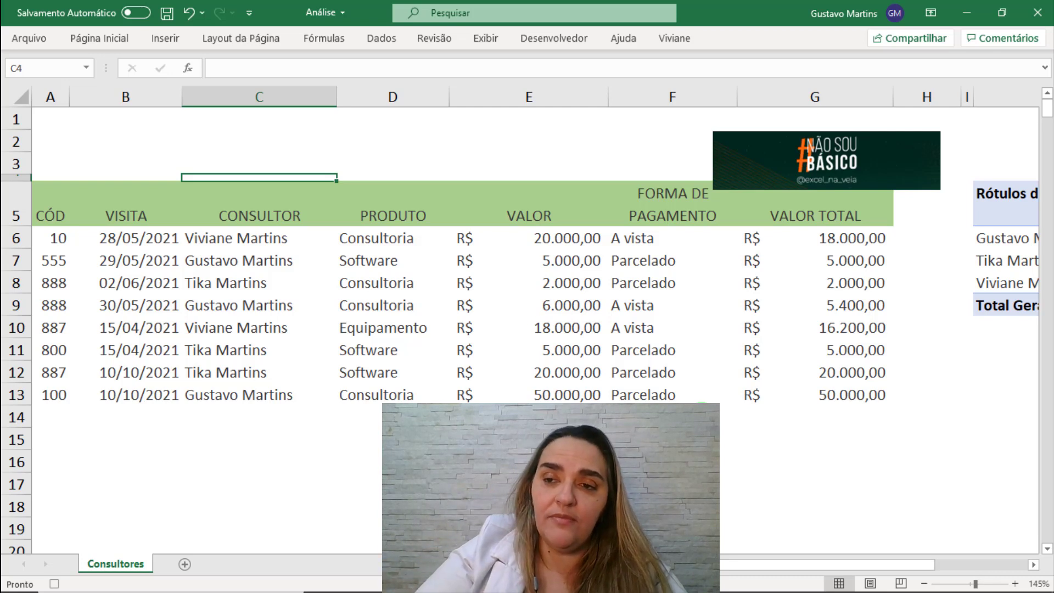
- Refresh the pivot table while the macro is recording
left_click(984, 240)
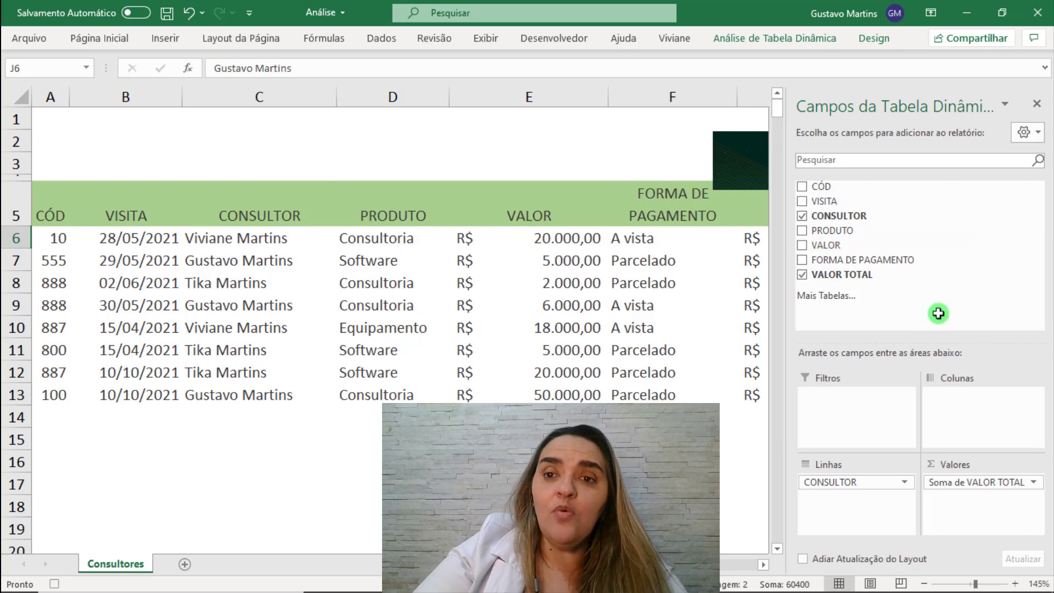
left_click(763, 566)
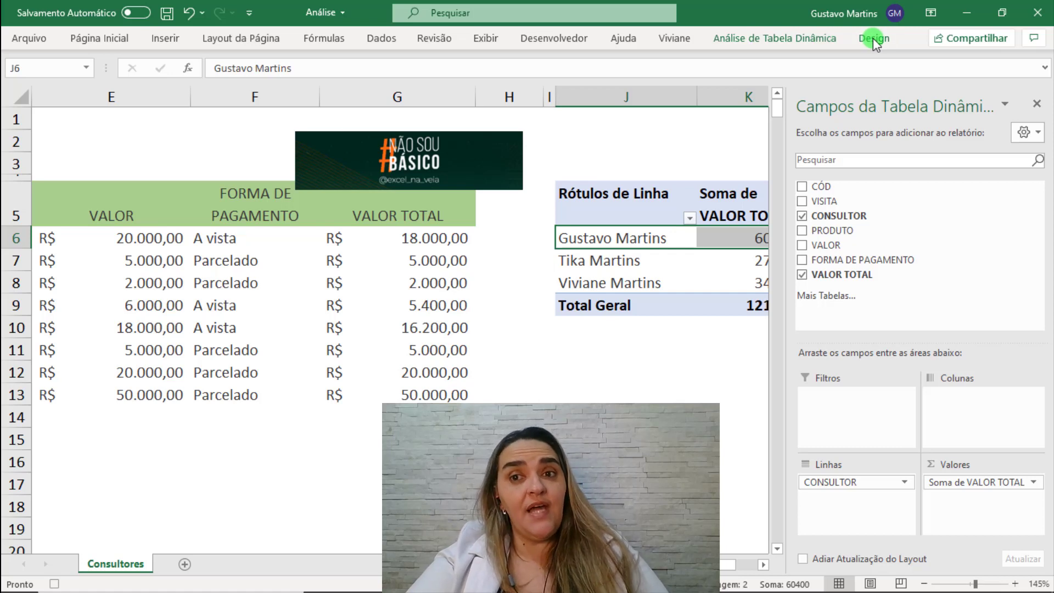
left_click(755, 38)
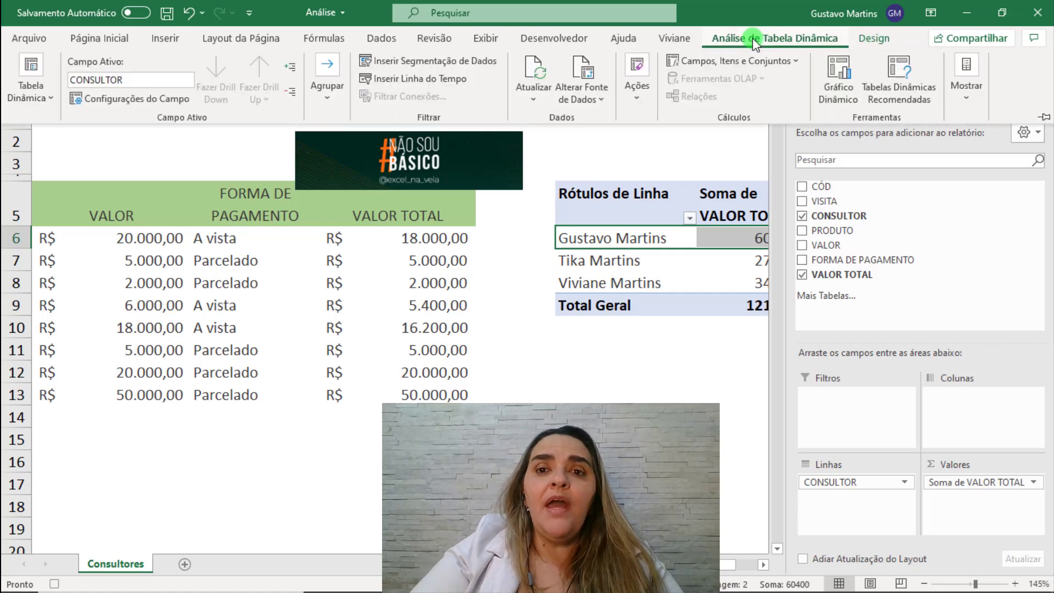
left_click(533, 80)
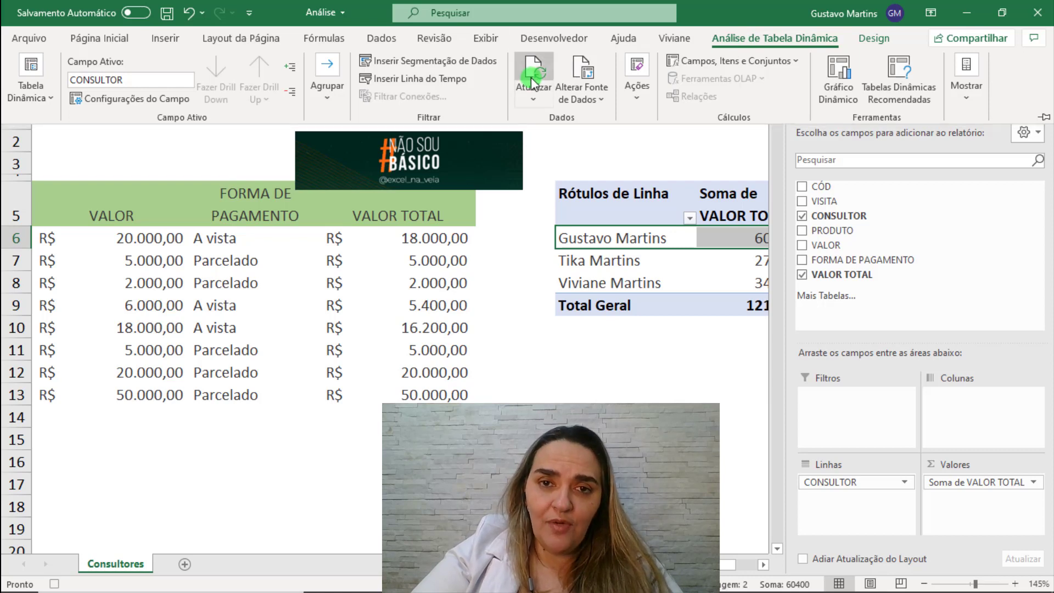
left_click(610, 98)
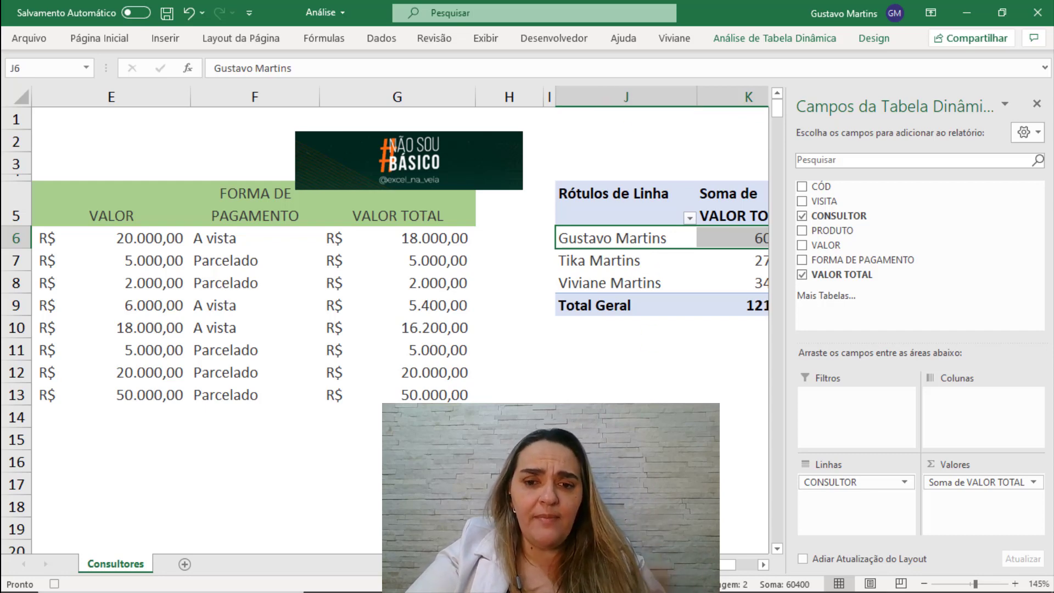
- Select cell A1 as the macro's final action and stop the recording
left_click_drag(637, 564, 530, 565)
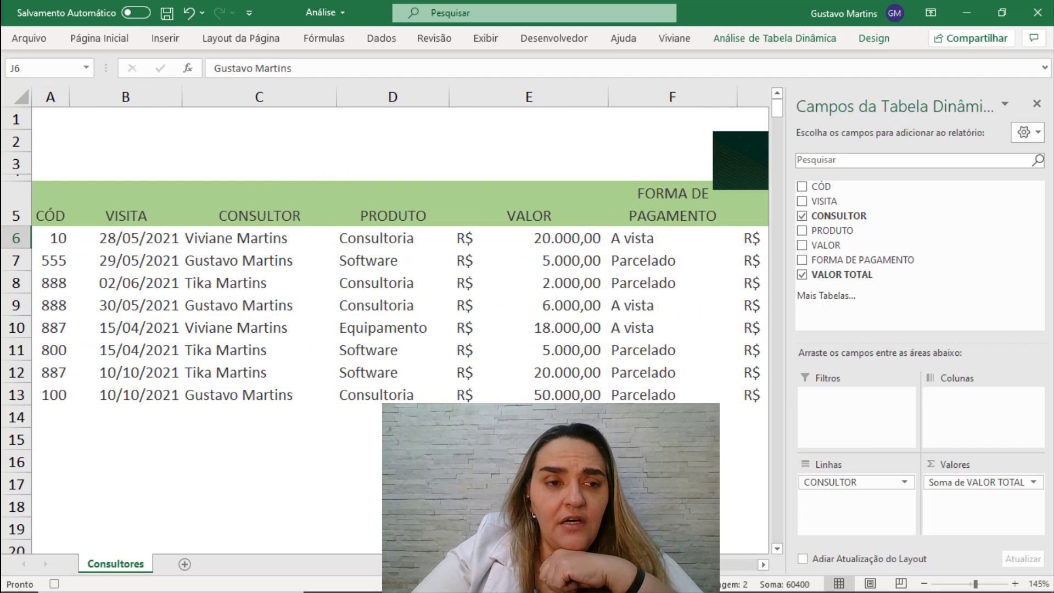
left_click(59, 119)
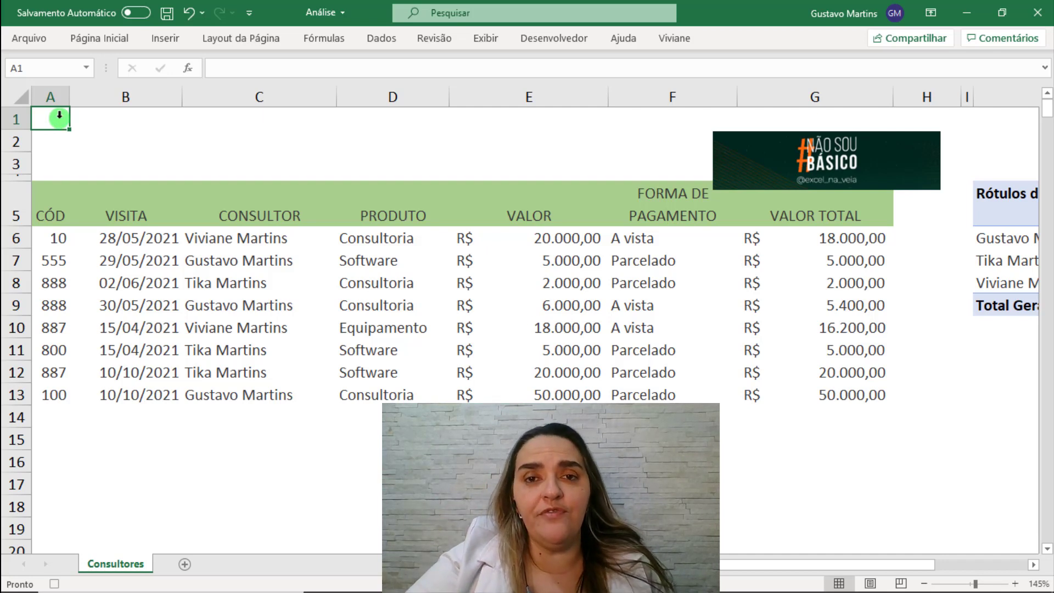
left_click(542, 38)
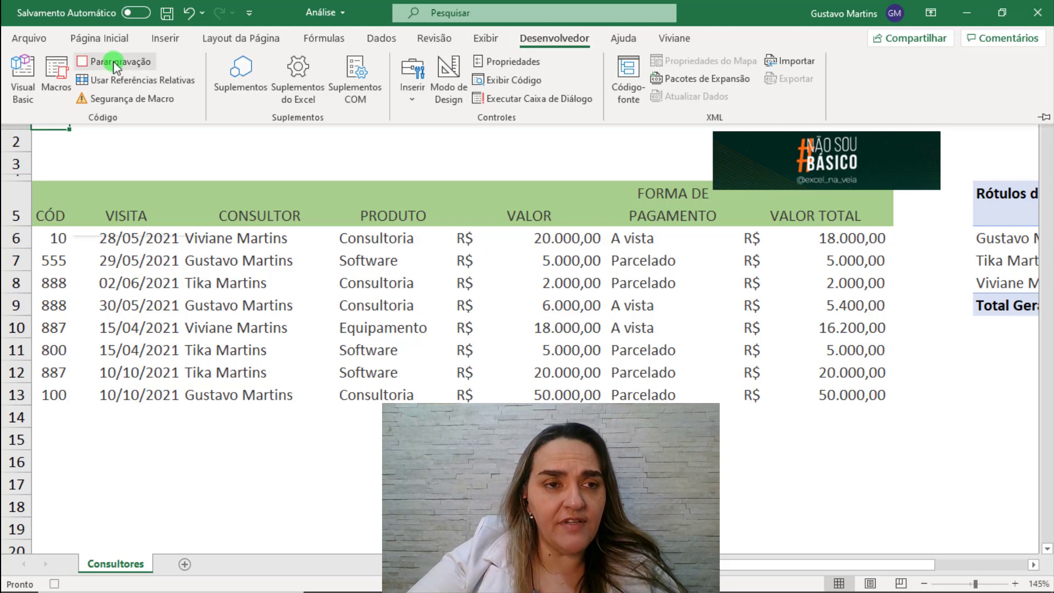
left_click(115, 62)
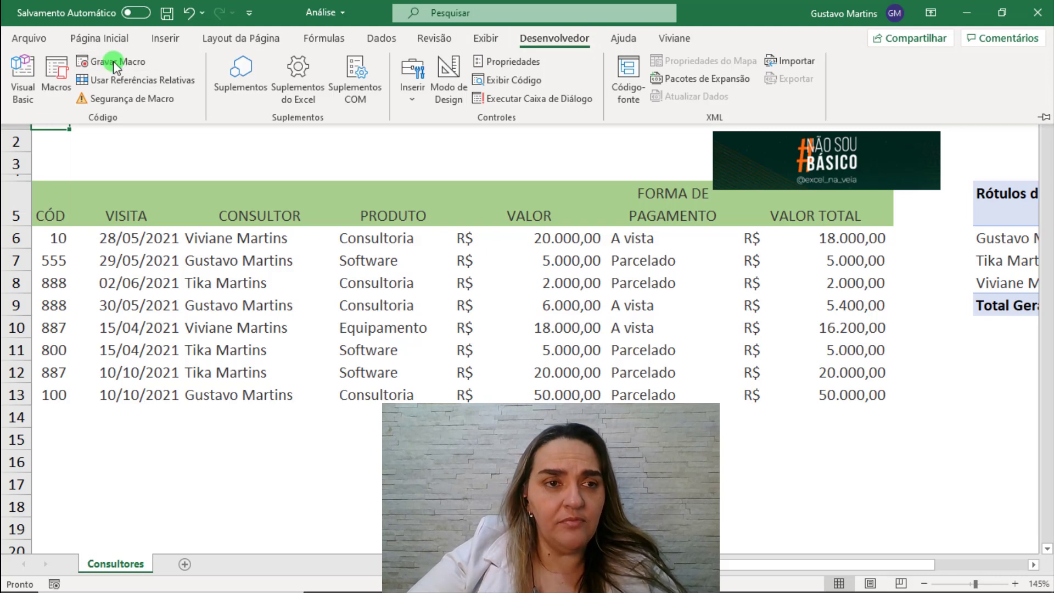
- Draw a form control button above the pivot table, spanning columns J and K, and assign the Atualizar macro to it
left_click(924, 583)
left_click(924, 584)
left_click(924, 583)
left_click(924, 583)
left_click(924, 584)
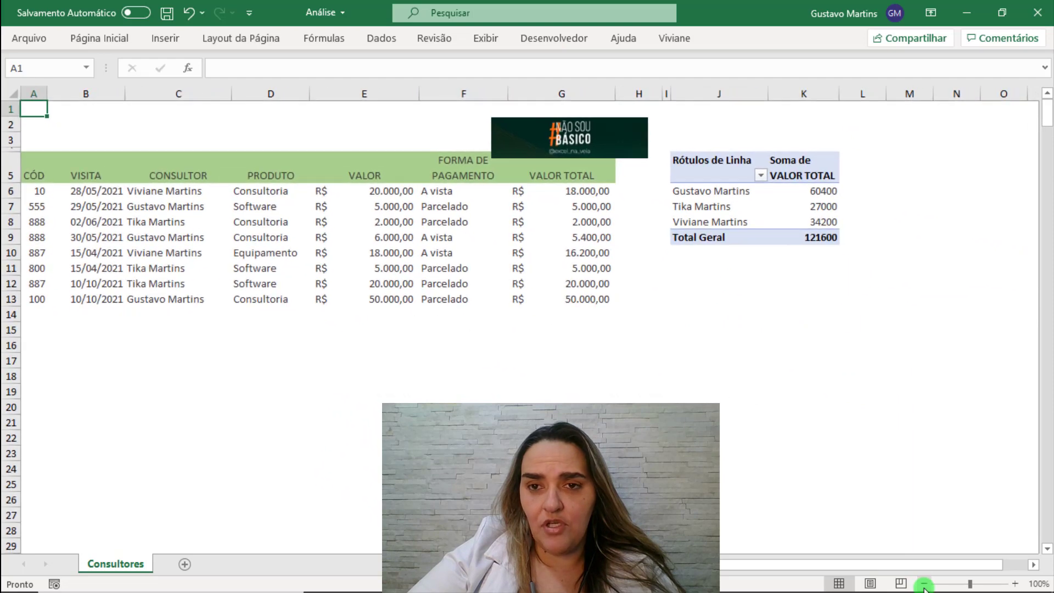
left_click(924, 583)
left_click(650, 429)
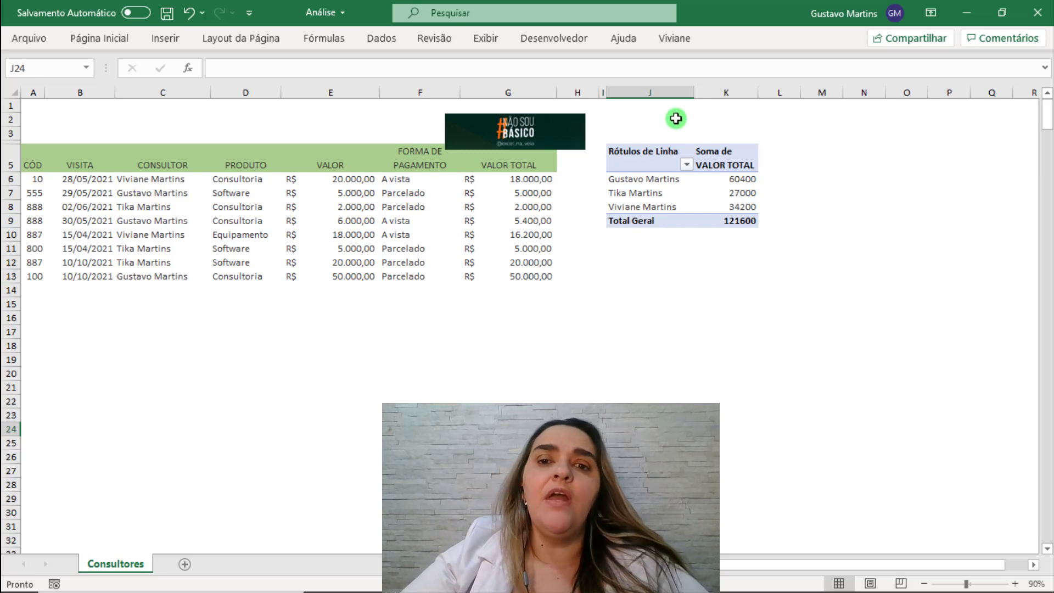
left_click(556, 38)
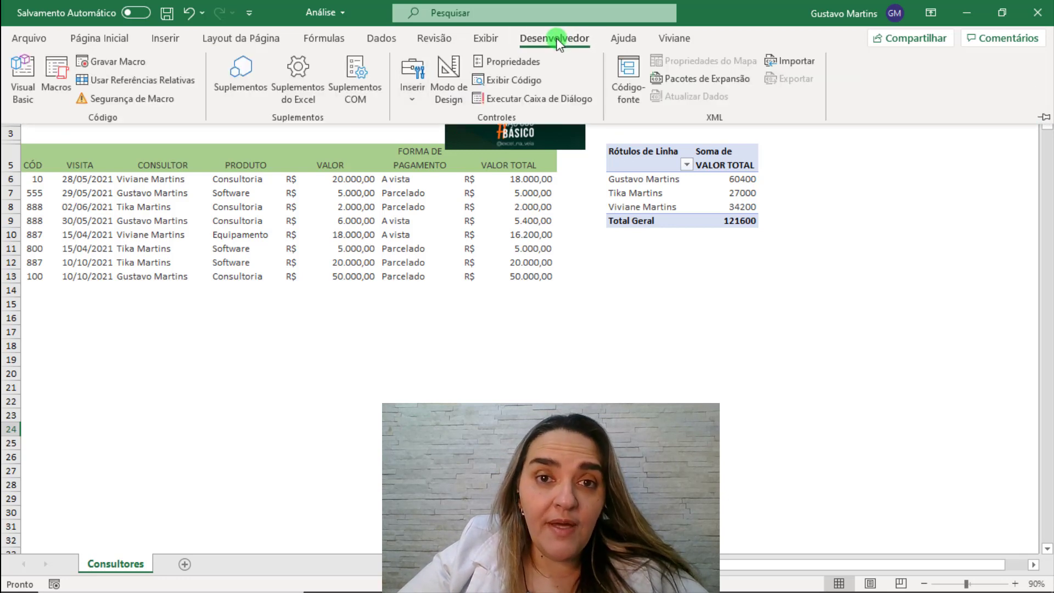
left_click(411, 101)
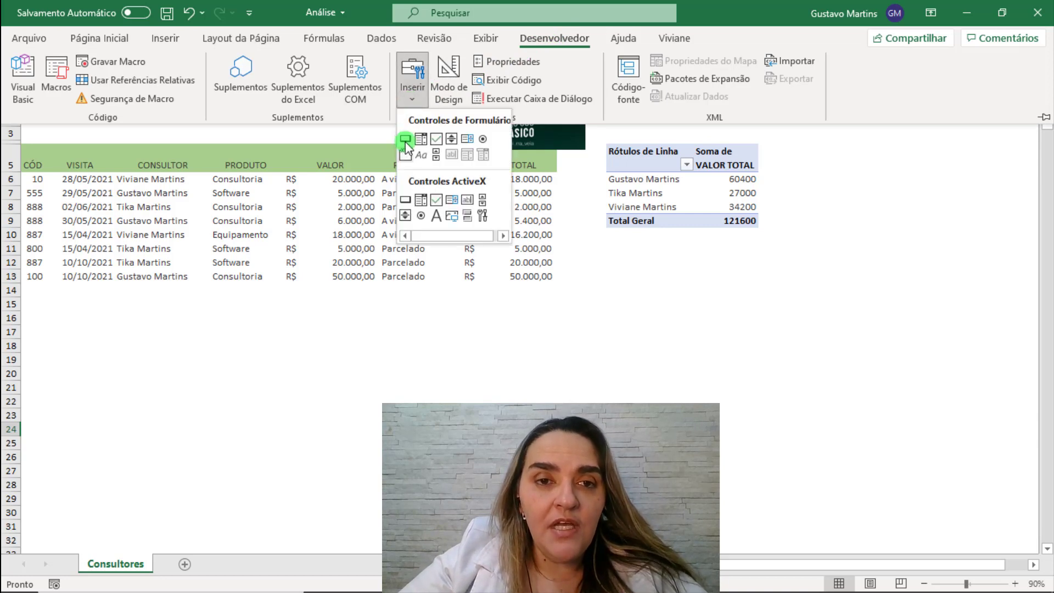
left_click(405, 139)
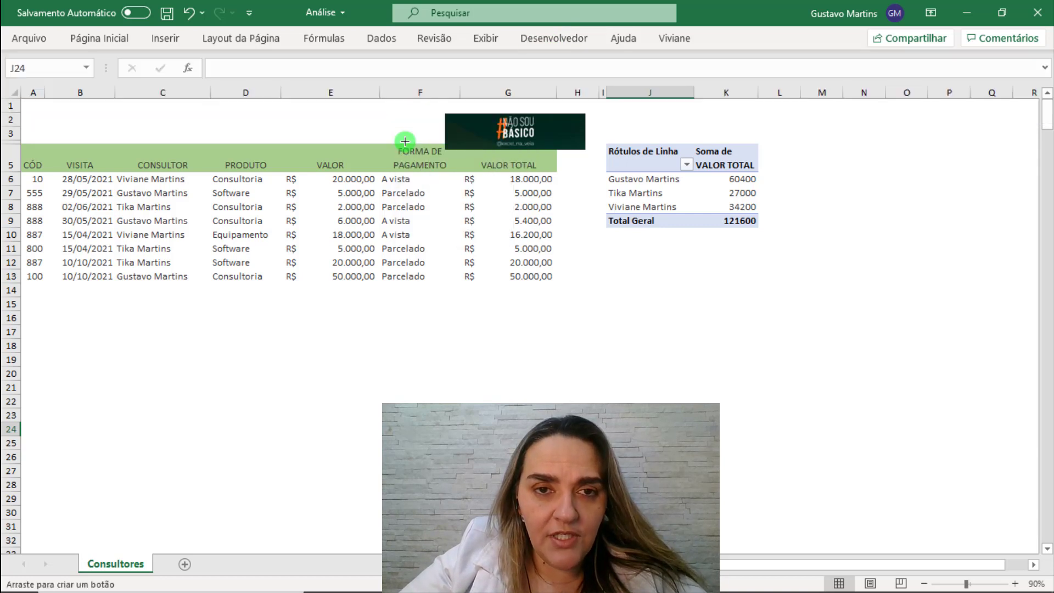
left_click_drag(605, 113, 756, 136)
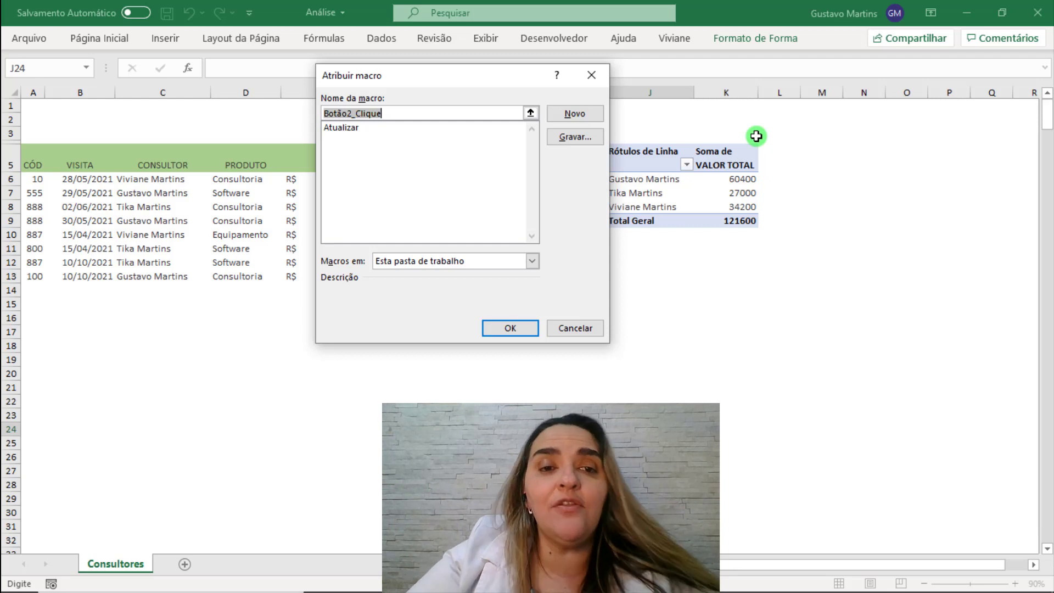
left_click(365, 128)
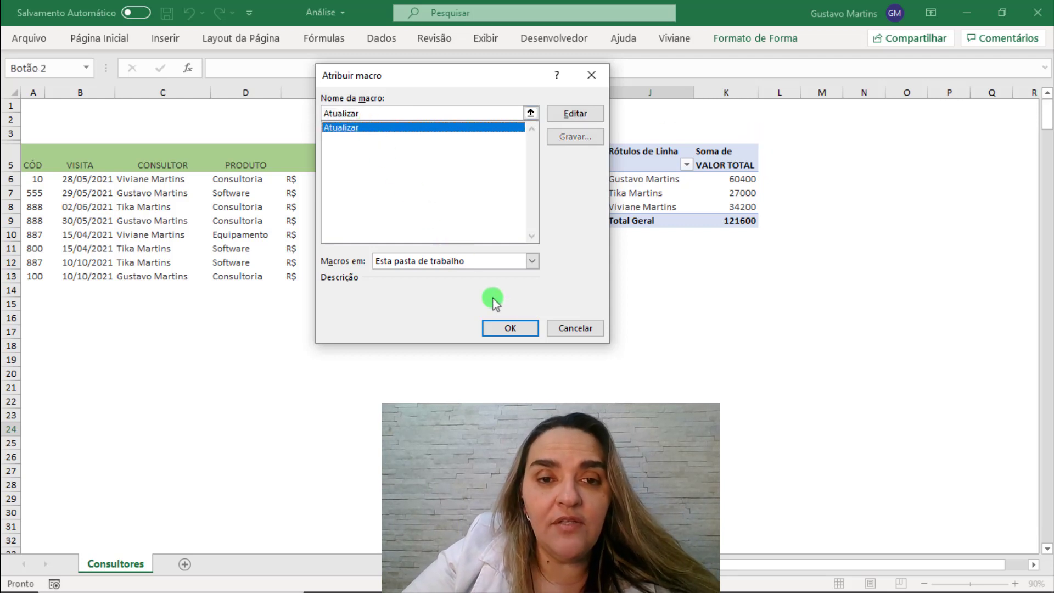
left_click(512, 329)
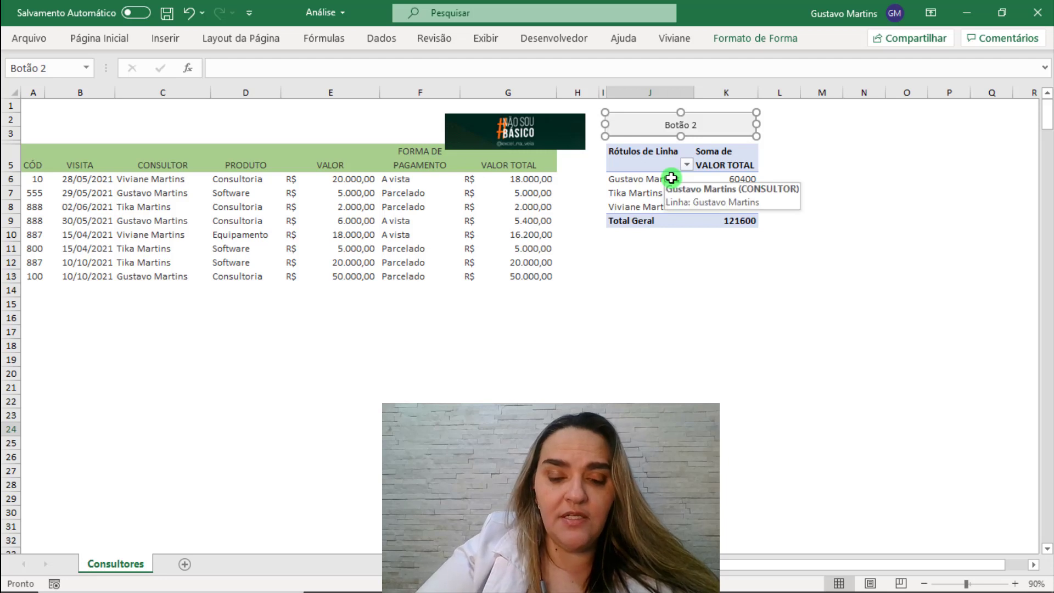
- Change the new button's caption to Executar and deselect it
key("alt")
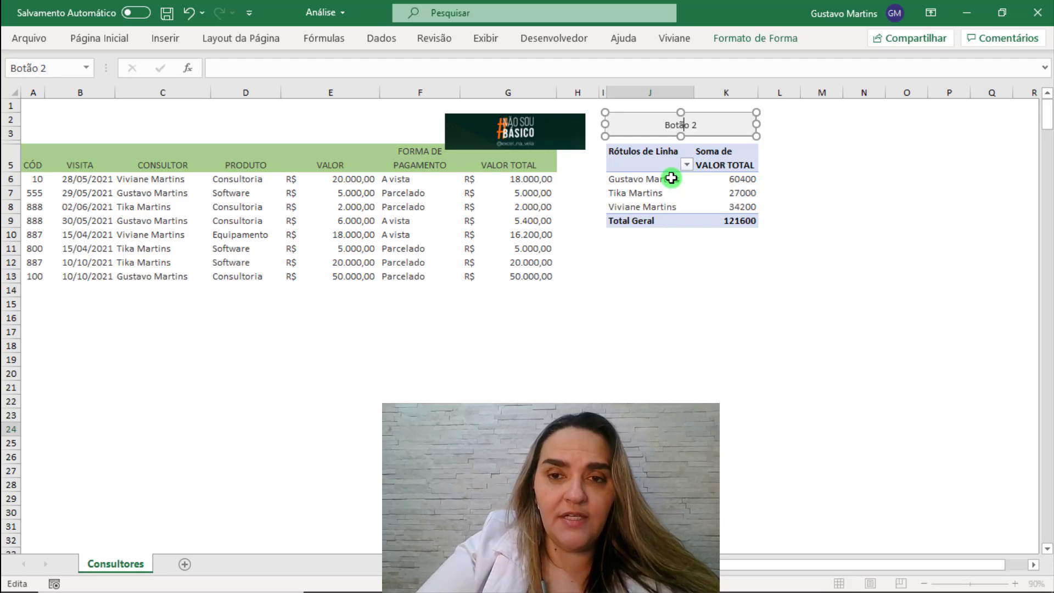
right_click(713, 123)
left_click(695, 127)
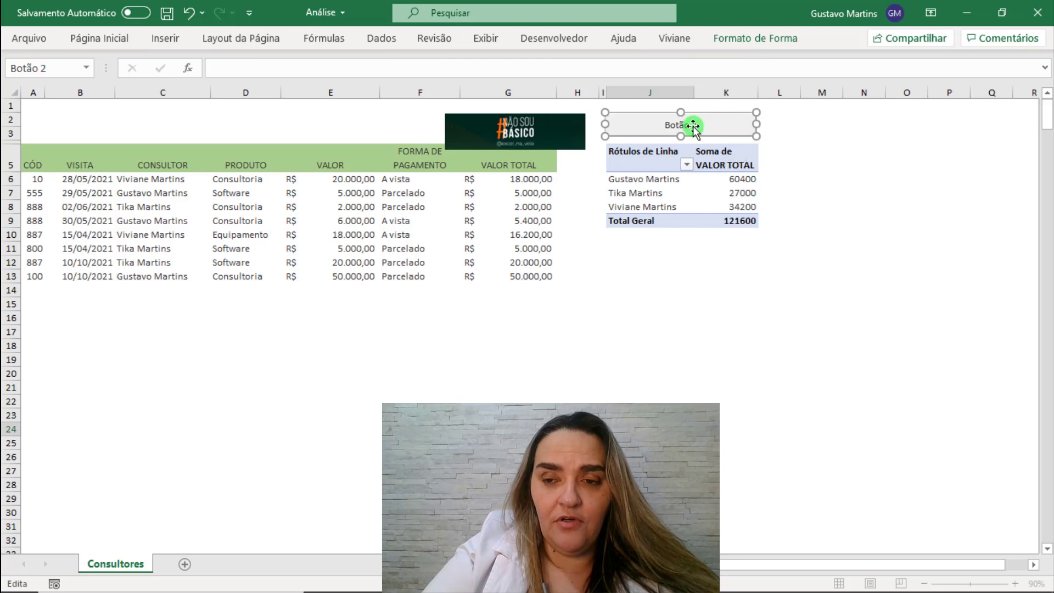
key("BackSpace")
key("BackSpace")
key("BackSpace")
key("BackSpace")
key("BackSpace")
key("BackSpace")
key("BackSpace")
type("Execut")
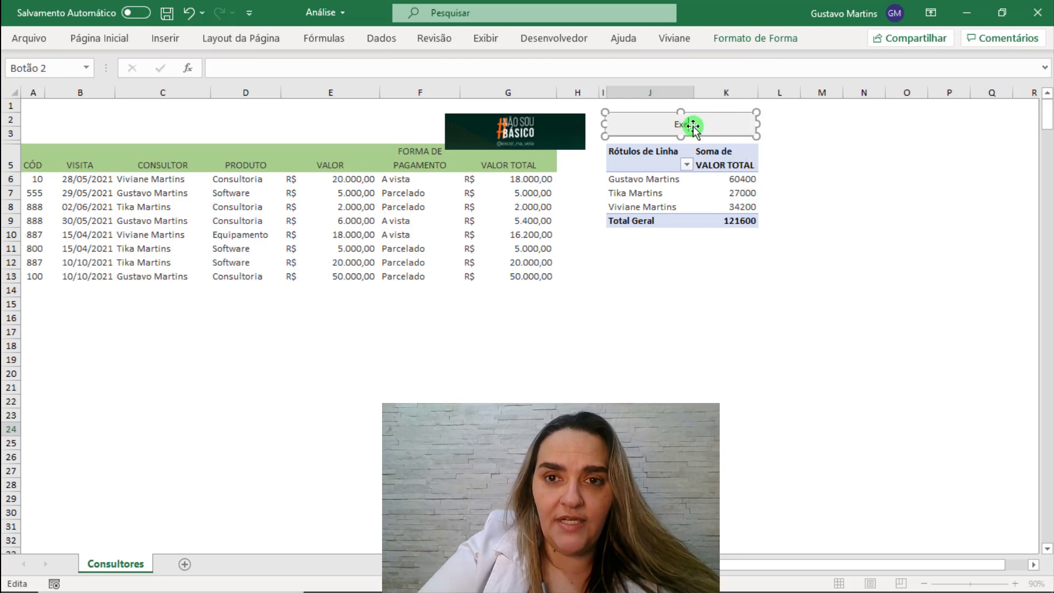
type("ar")
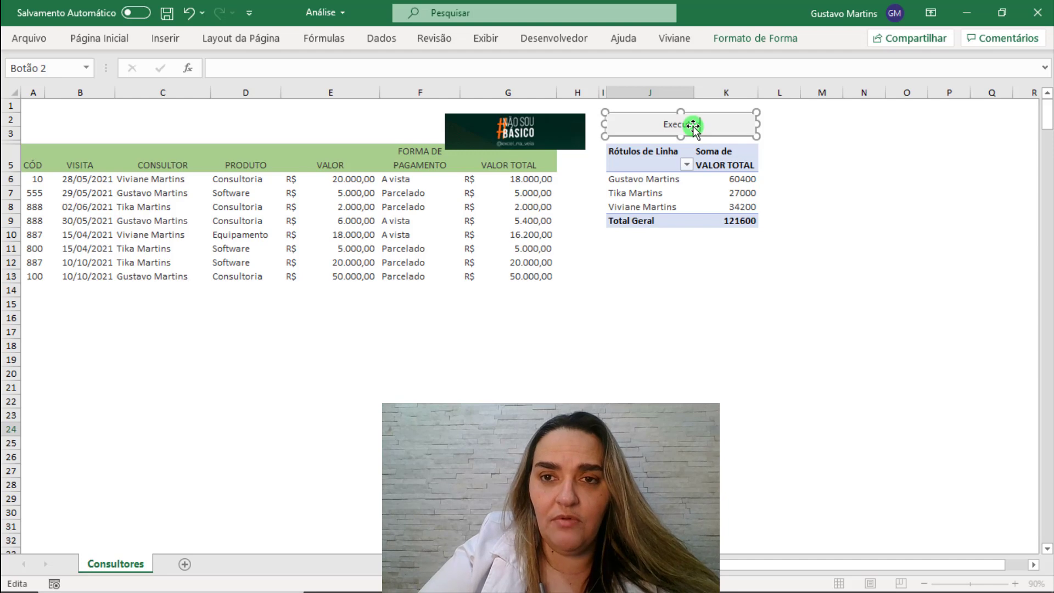
left_click(818, 229)
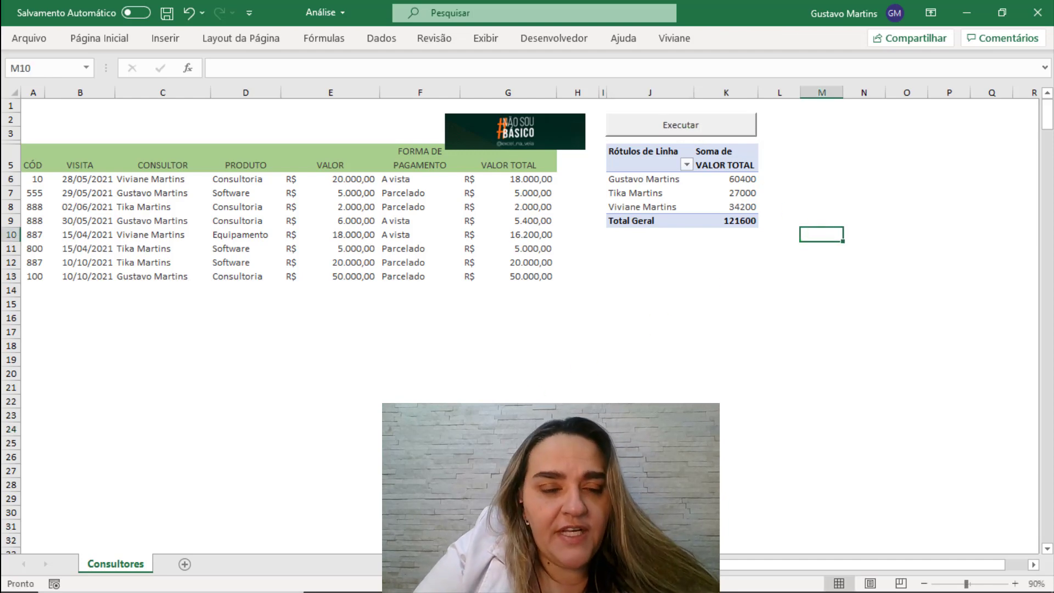
- Set VALOR to 20000 in cell E7 and to 3000 in cell E8 of the source data
scroll(389, 239, "up", 1)
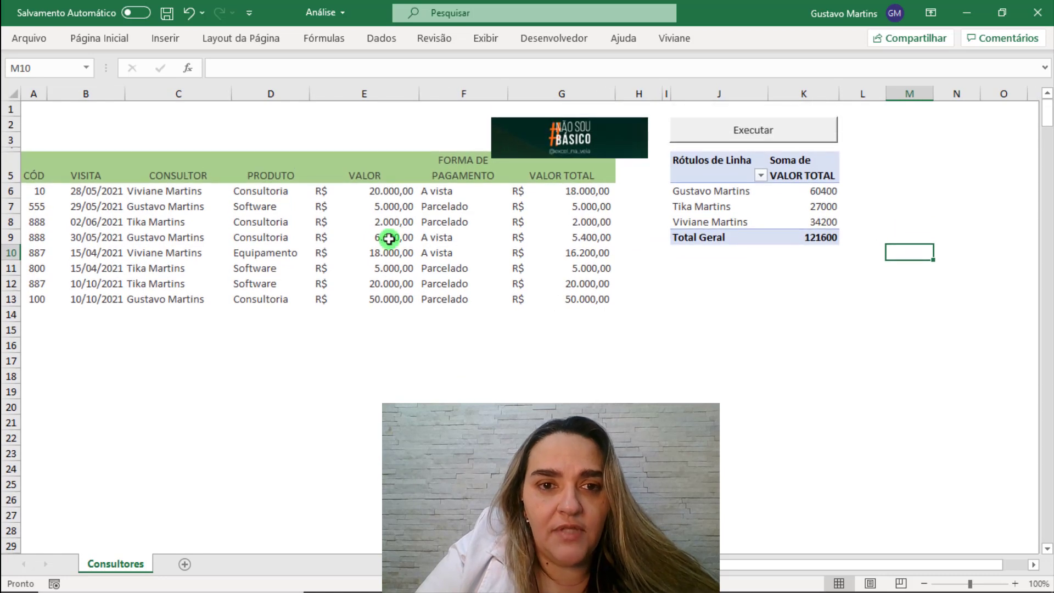
left_click(366, 203)
left_click(367, 238)
left_click(264, 222)
left_click(376, 205)
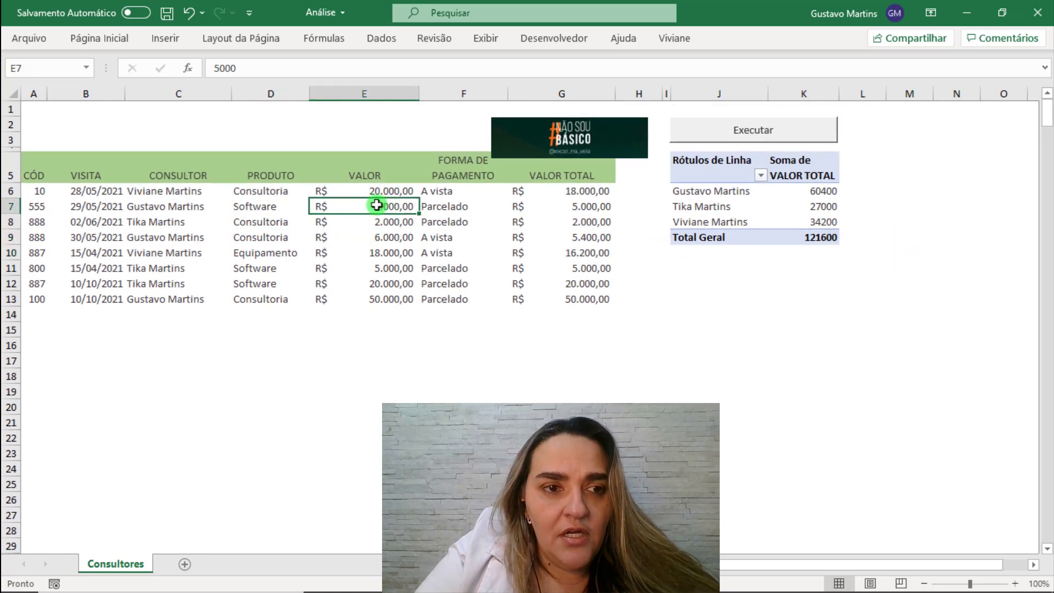
left_click(136, 205)
left_click(388, 207)
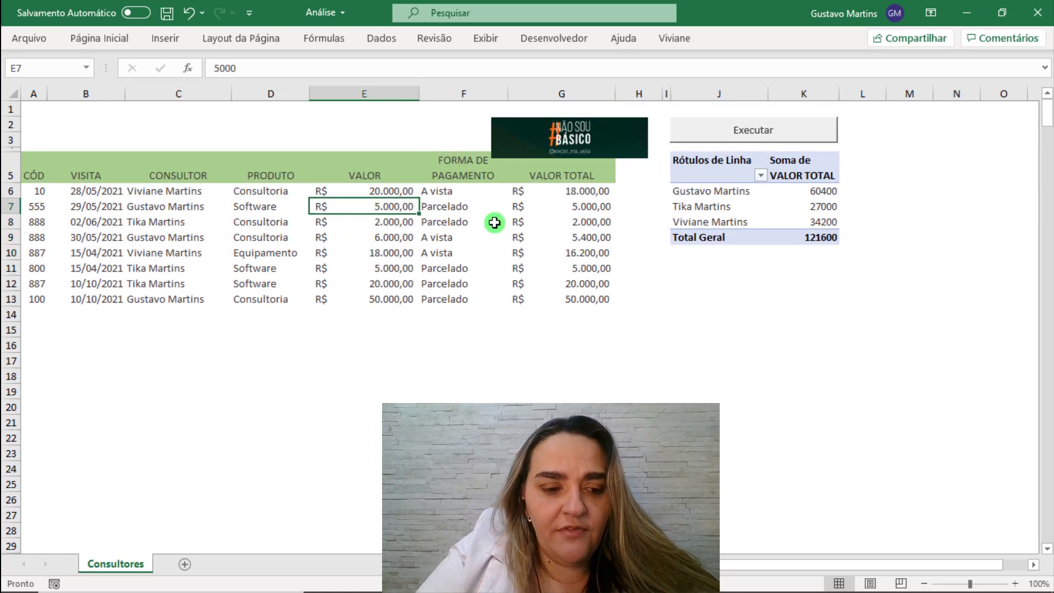
type("20000")
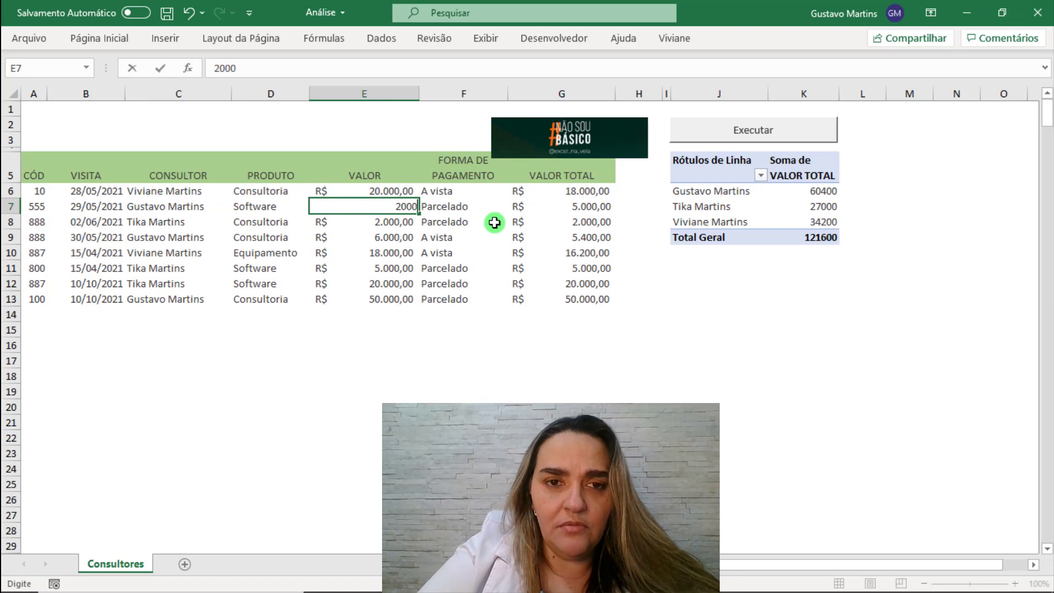
key("Return")
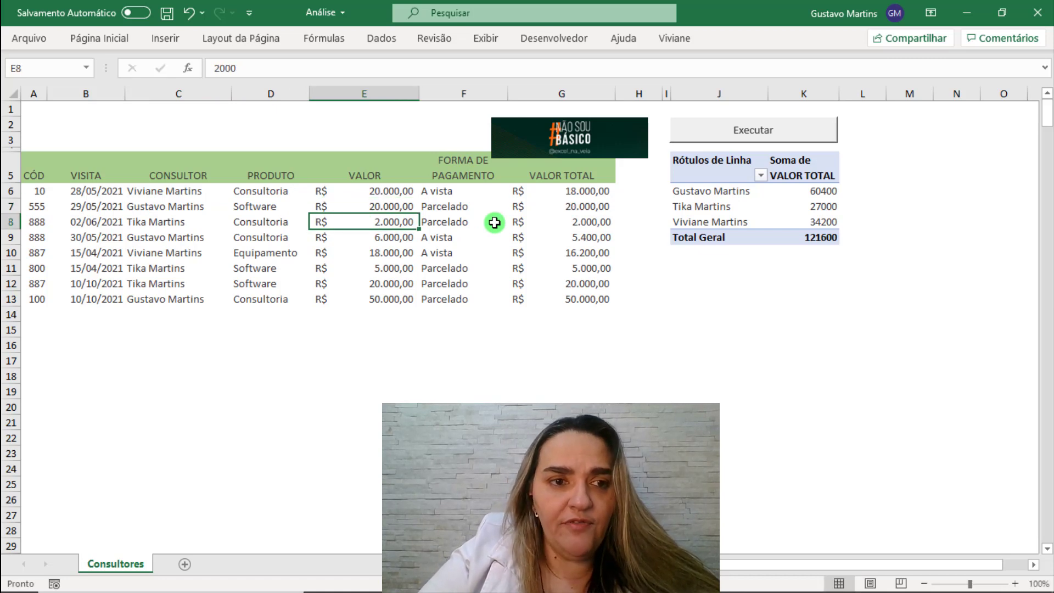
type("3000")
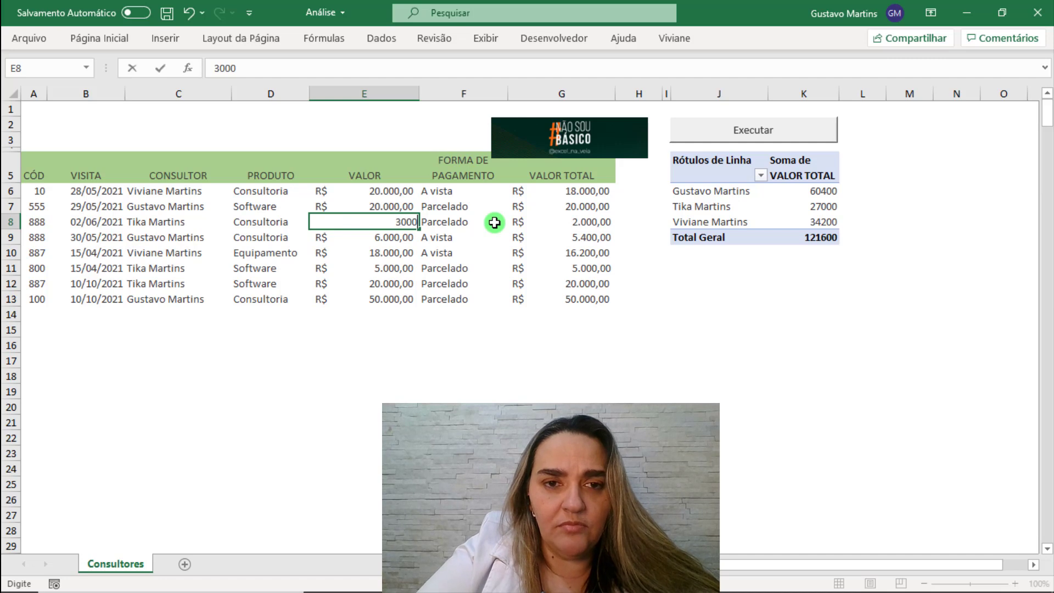
key("Return")
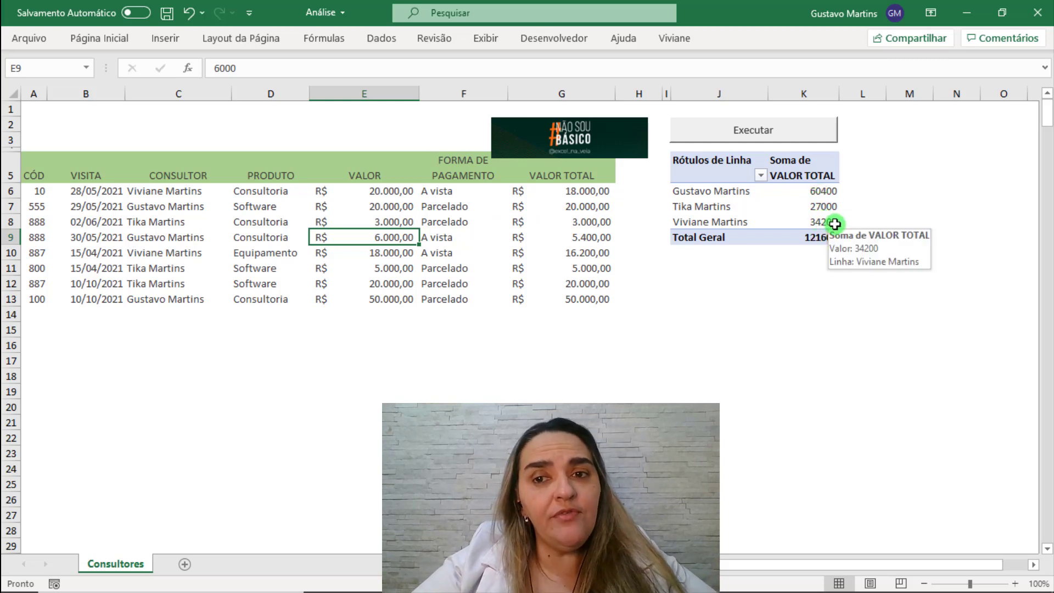
- Run the macro with the Executar button to refresh the pivot table, and look at the pivot table analysis commands before reselecting A1
left_click(772, 133)
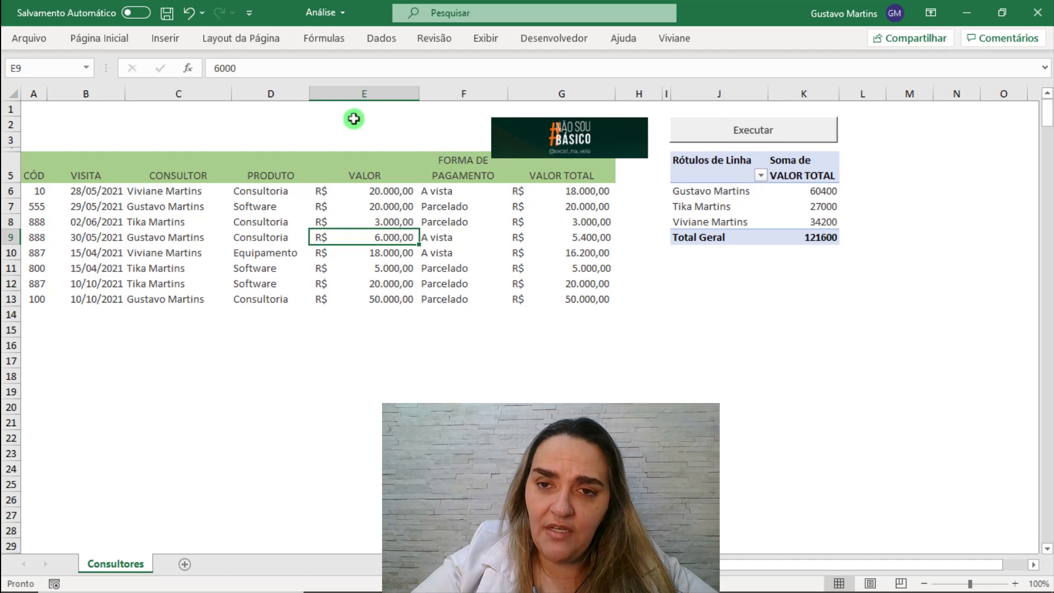
left_click(726, 144)
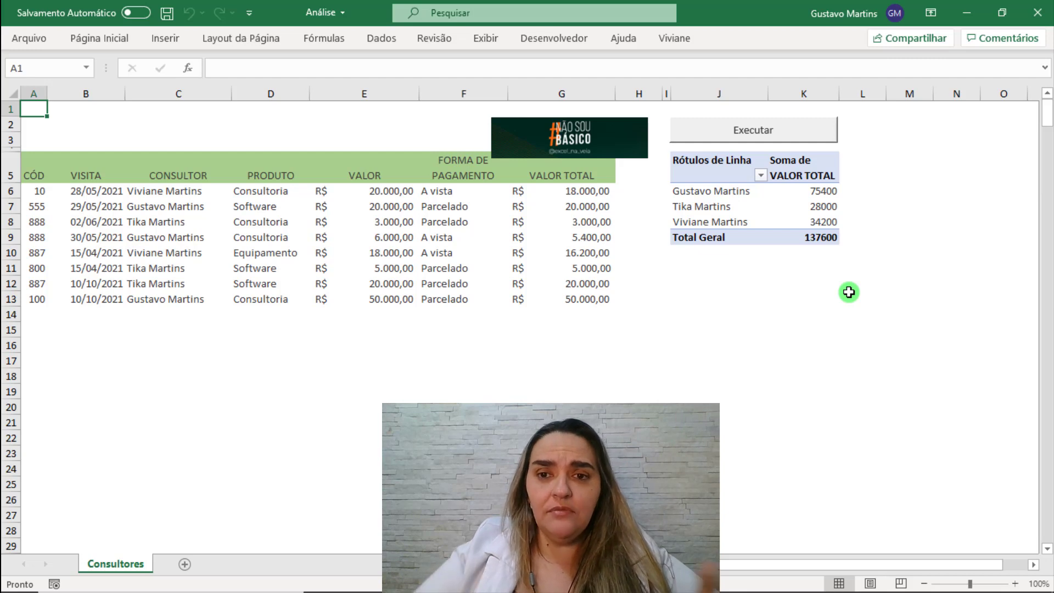
left_click(705, 196)
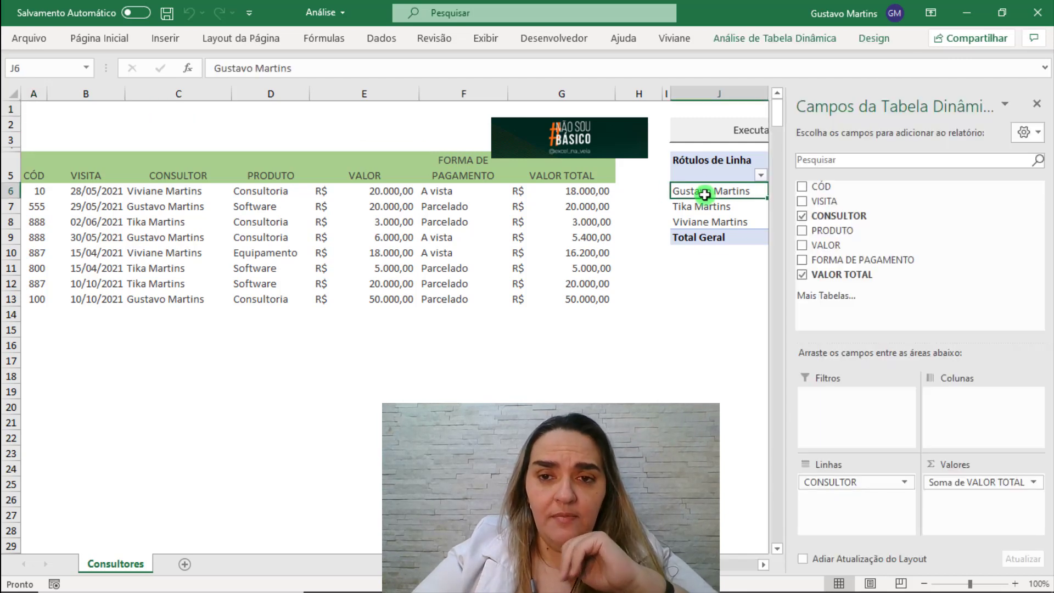
left_click(766, 43)
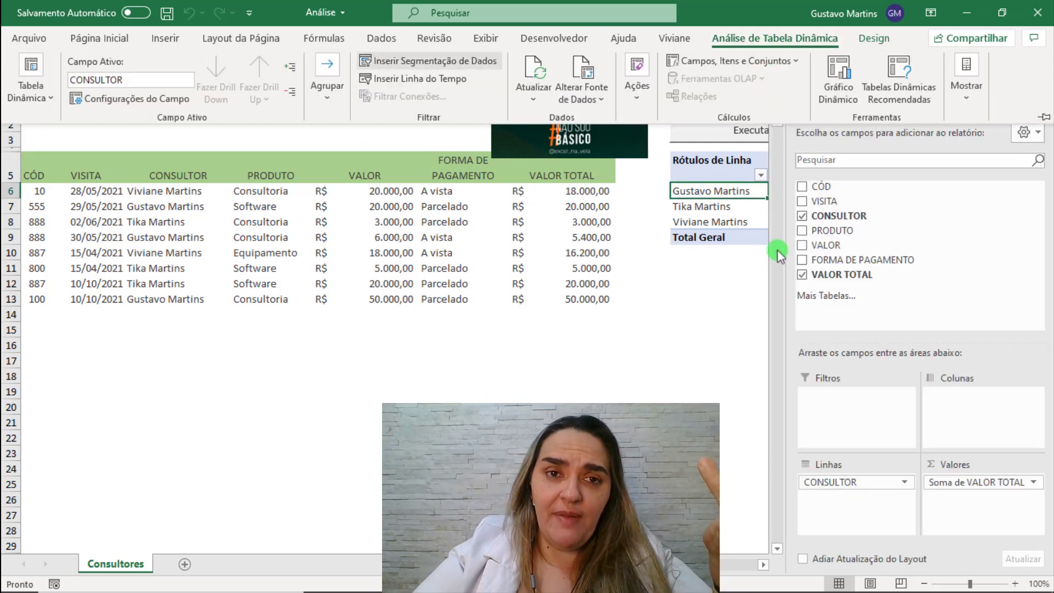
left_click(784, 409)
left_click(34, 109)
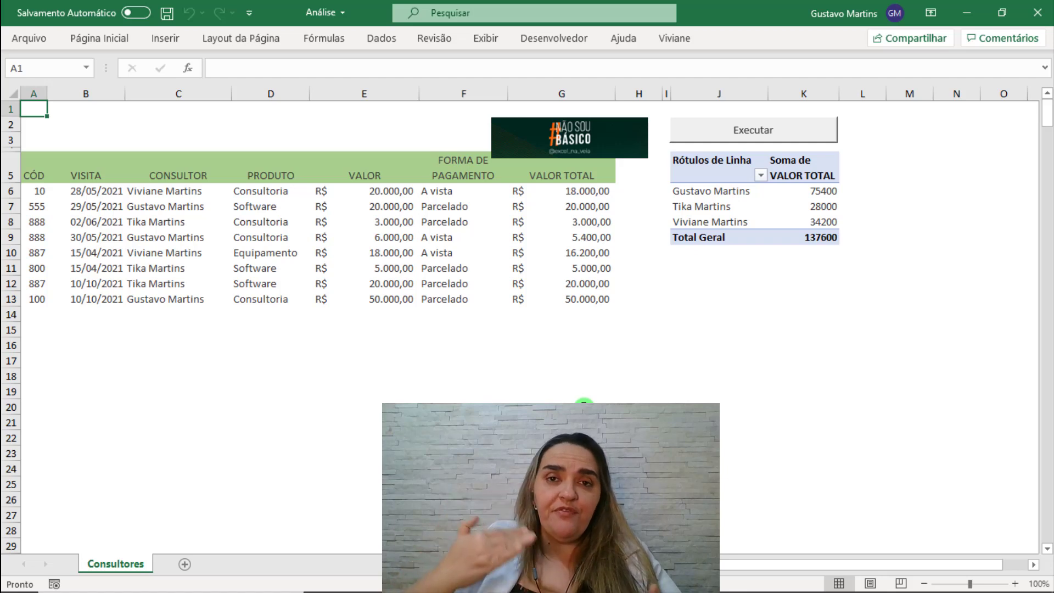
- Open the Atualizar macro's code in the Visual Basic editor and review its name, recorded statements and End Sub line
left_click(555, 38)
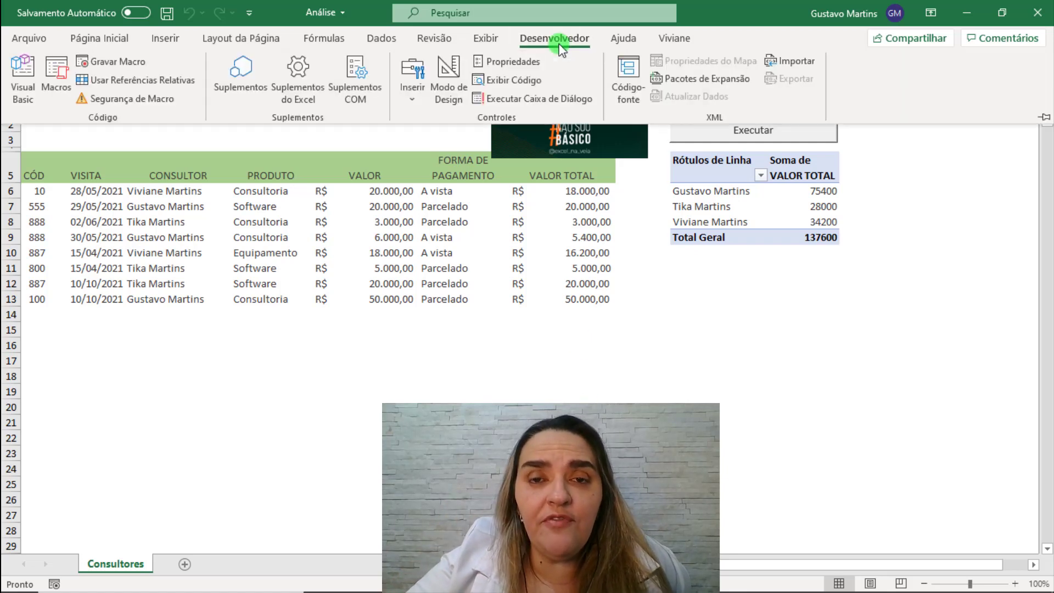
left_click(65, 76)
left_click(344, 131)
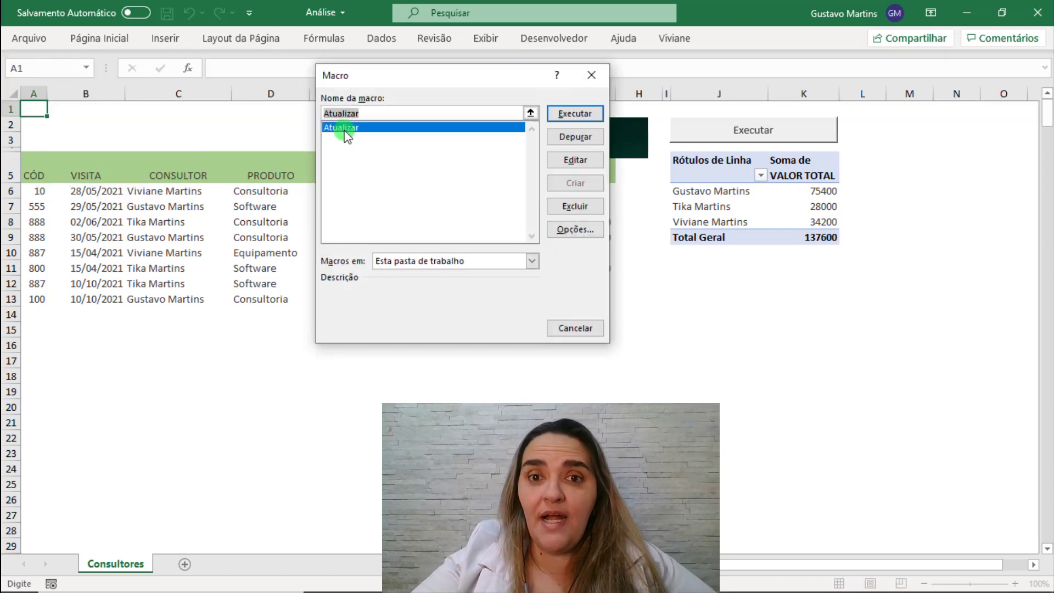
left_click(571, 164)
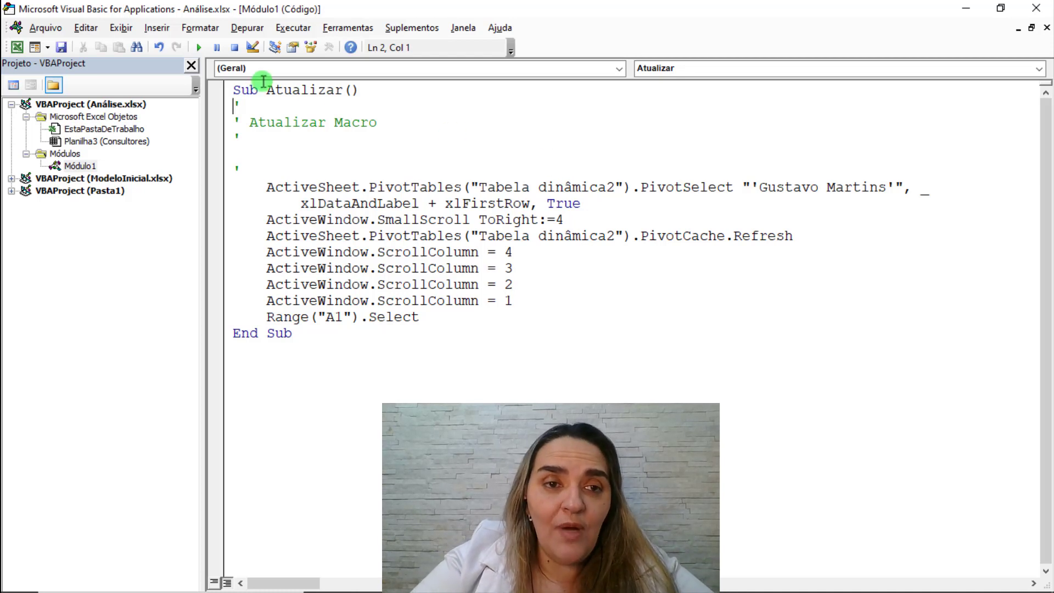
left_click_drag(265, 89, 360, 90)
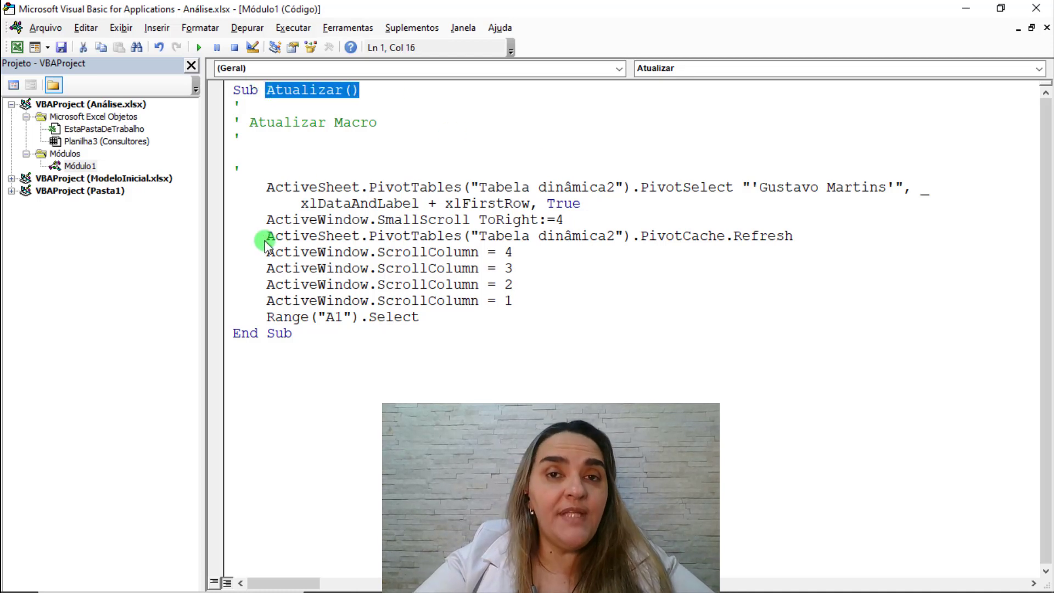
left_click_drag(260, 186, 572, 318)
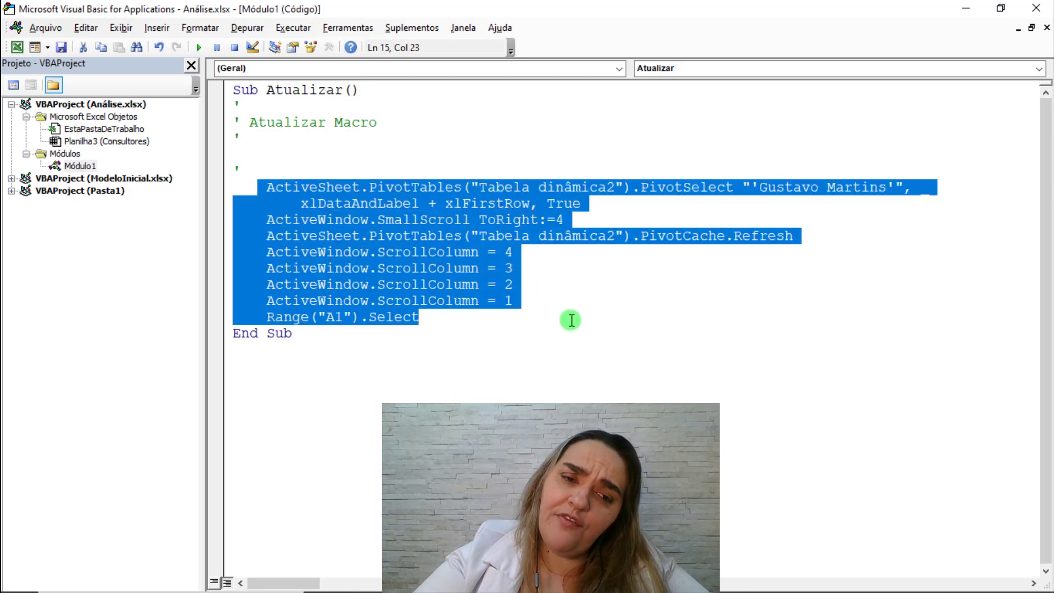
left_click_drag(527, 344, 231, 337)
left_click(391, 334)
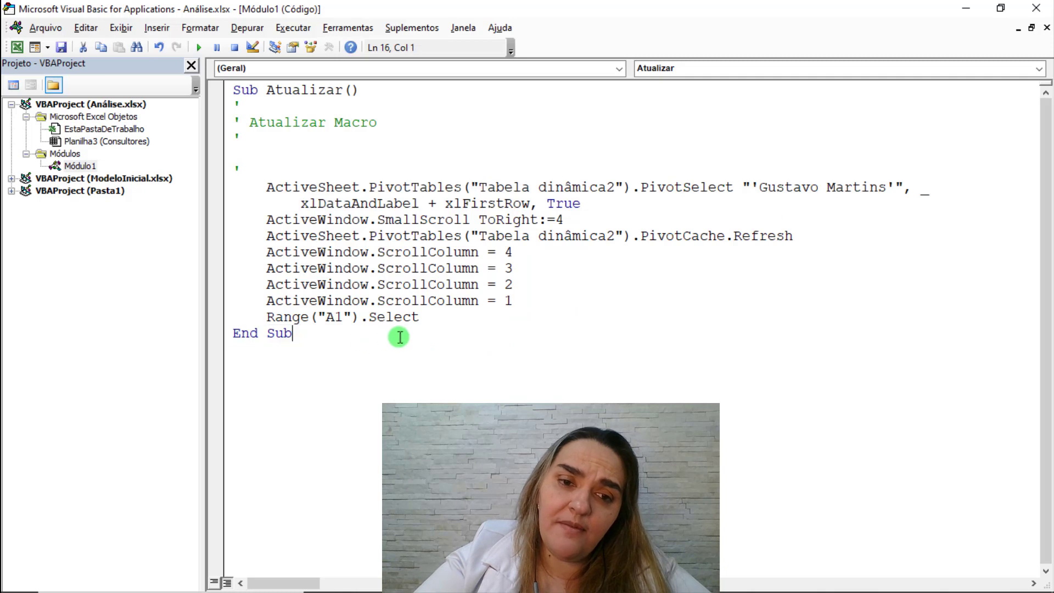
- Add the line MsgBox "Dados atualizados com sucesso!" after Range("A1").Select and before End Sub in the Atualizar macro
left_click(470, 318)
key("Return")
key("Return")
key("Return")
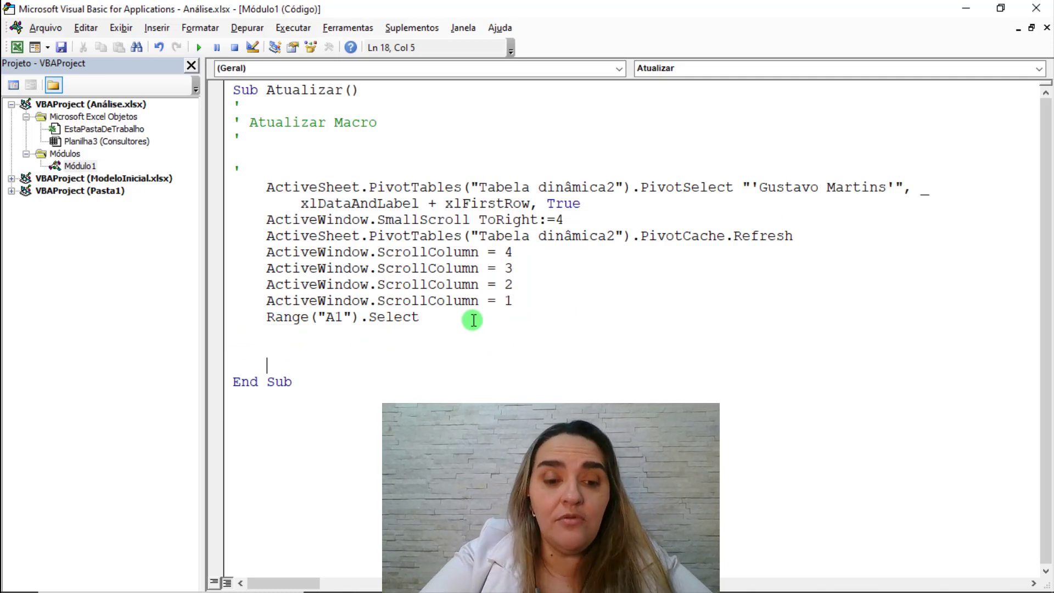
type("msgbox")
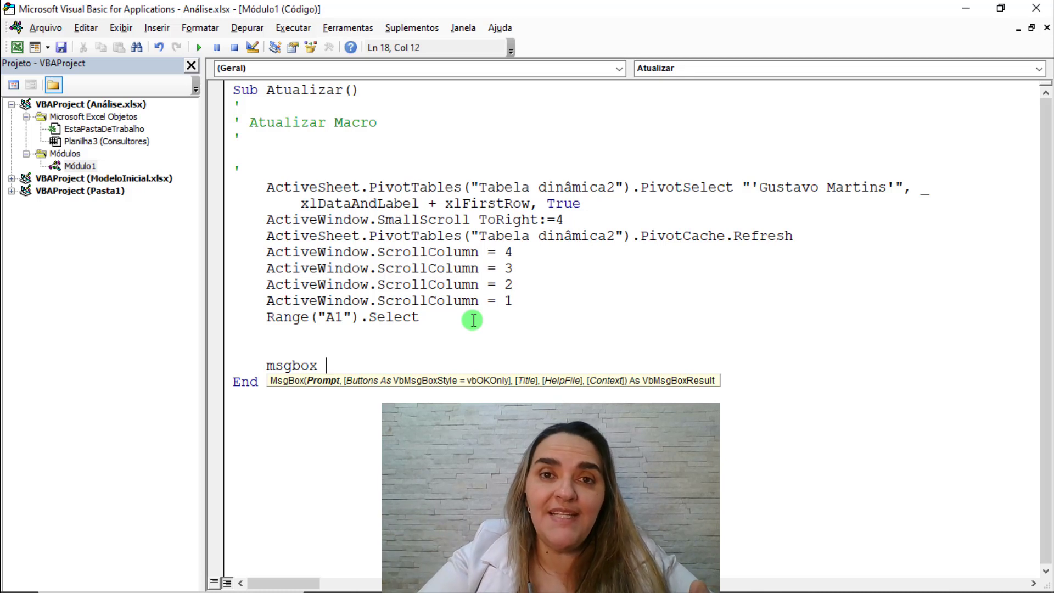
type("\"")
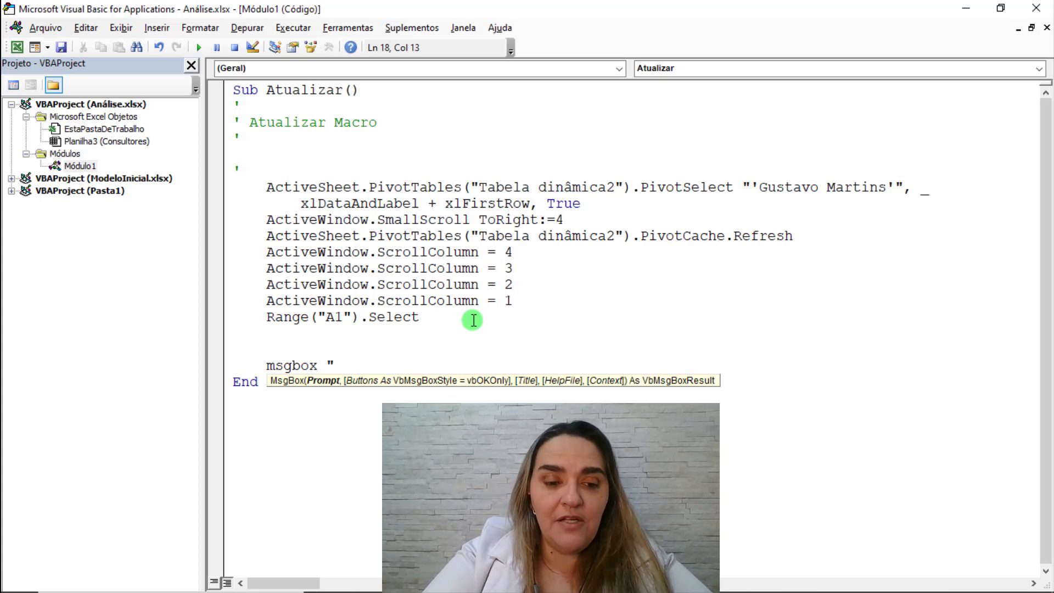
type("DAdos")
key("BackSpace")
key("BackSpace")
key("BackSpace")
key("BackSpace")
type("a")
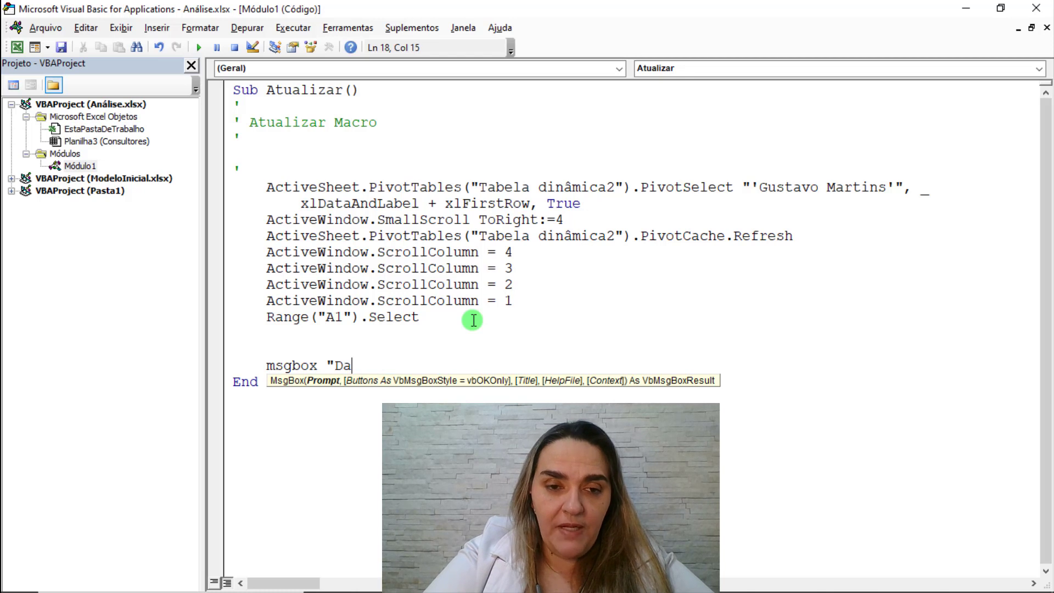
type("dos atualizados")
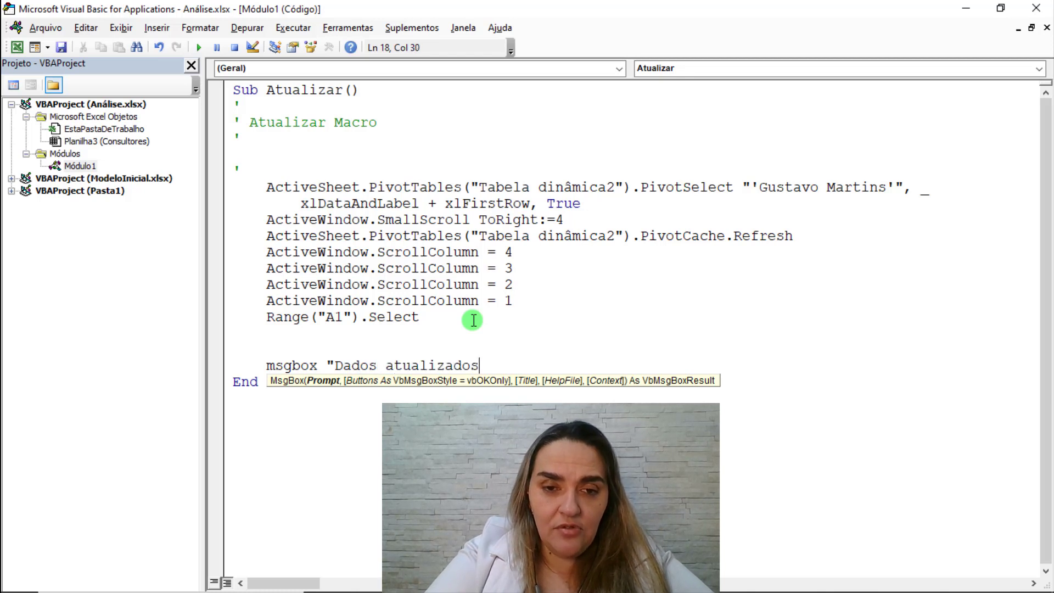
type(" com sucesso")
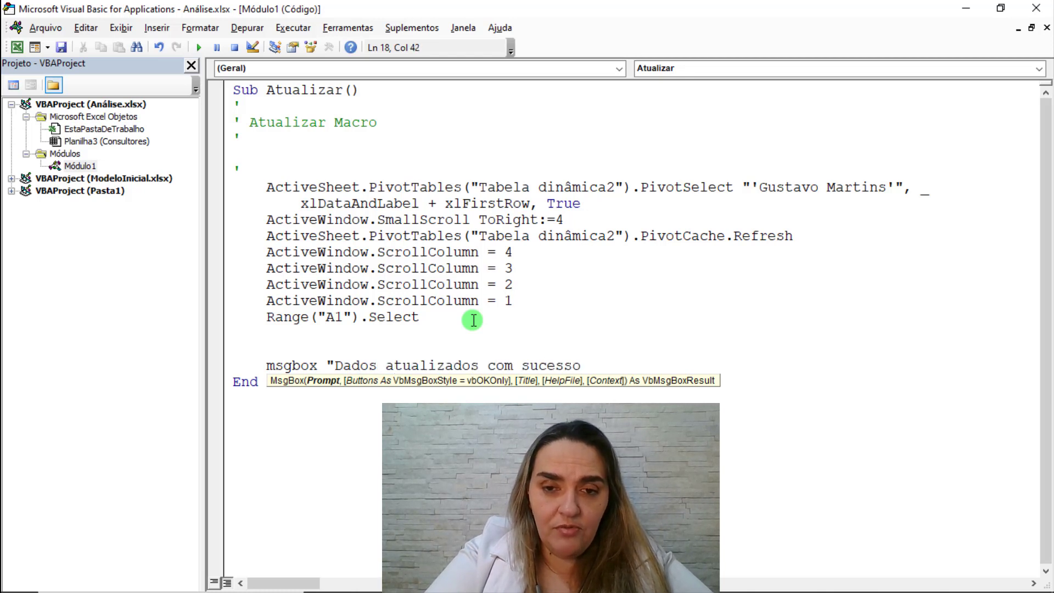
type("!\"")
left_click(337, 409)
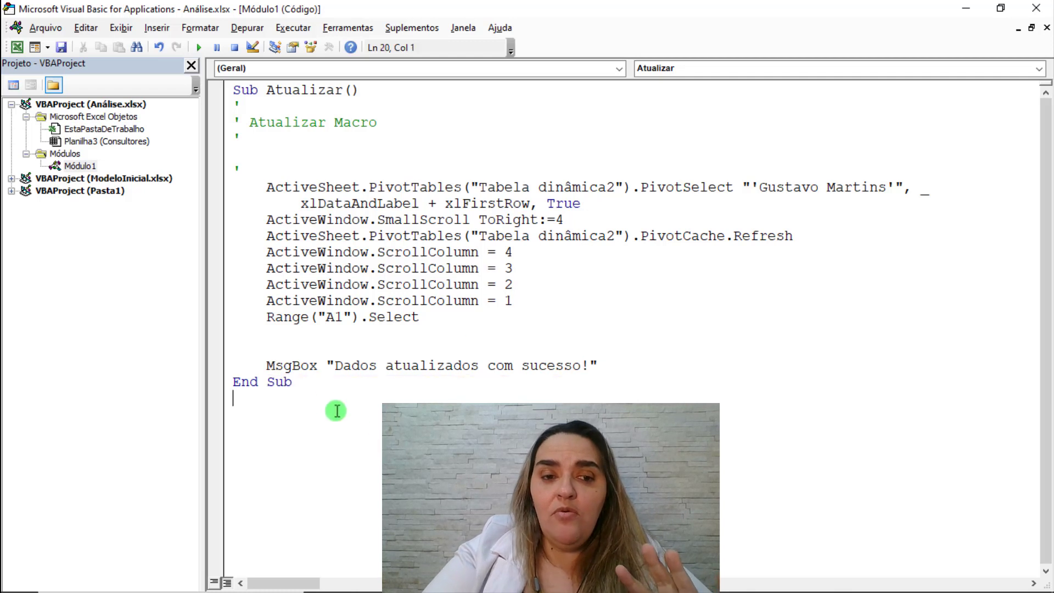
- Review the recorded statements and the new MsgBox line, and close the Visual Basic editor to return to the Consultores sheet
left_click_drag(259, 365, 624, 366)
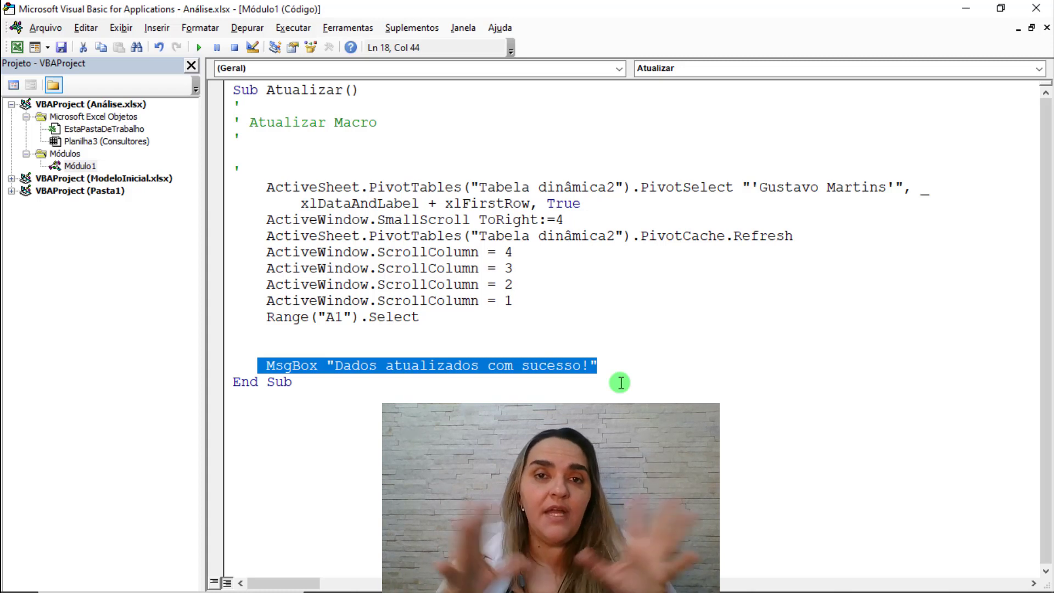
left_click(554, 308)
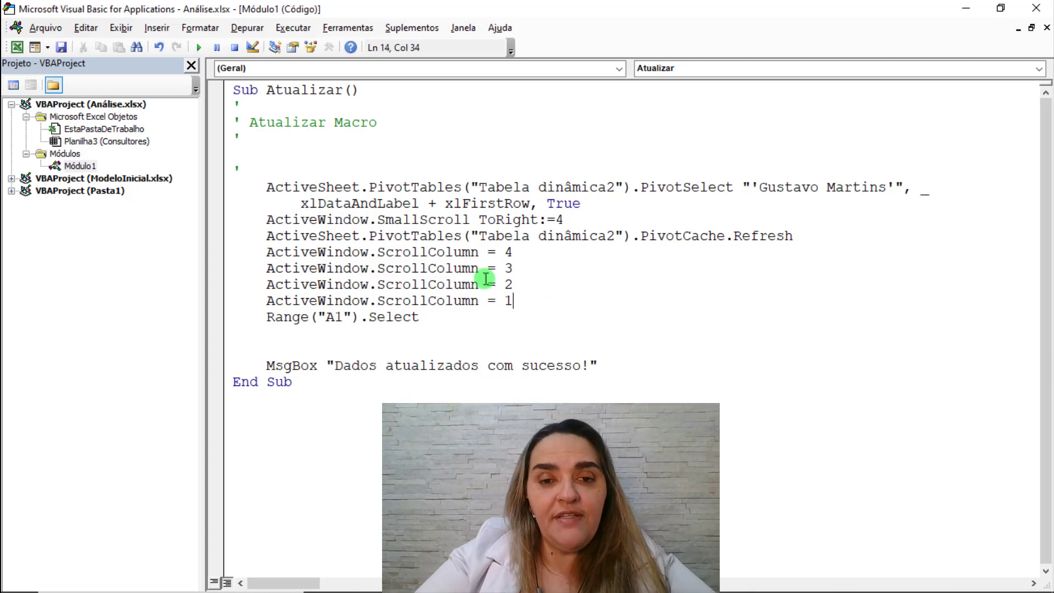
left_click_drag(243, 170, 448, 368)
left_click(449, 368)
left_click_drag(265, 367, 682, 369)
left_click(682, 368)
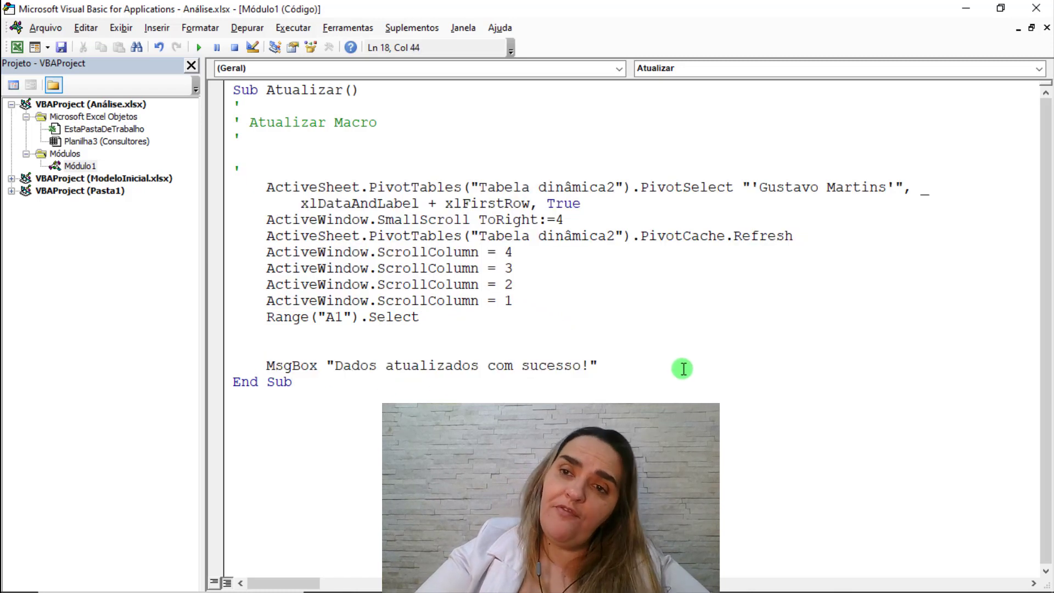
left_click(1036, 9)
left_click(741, 344)
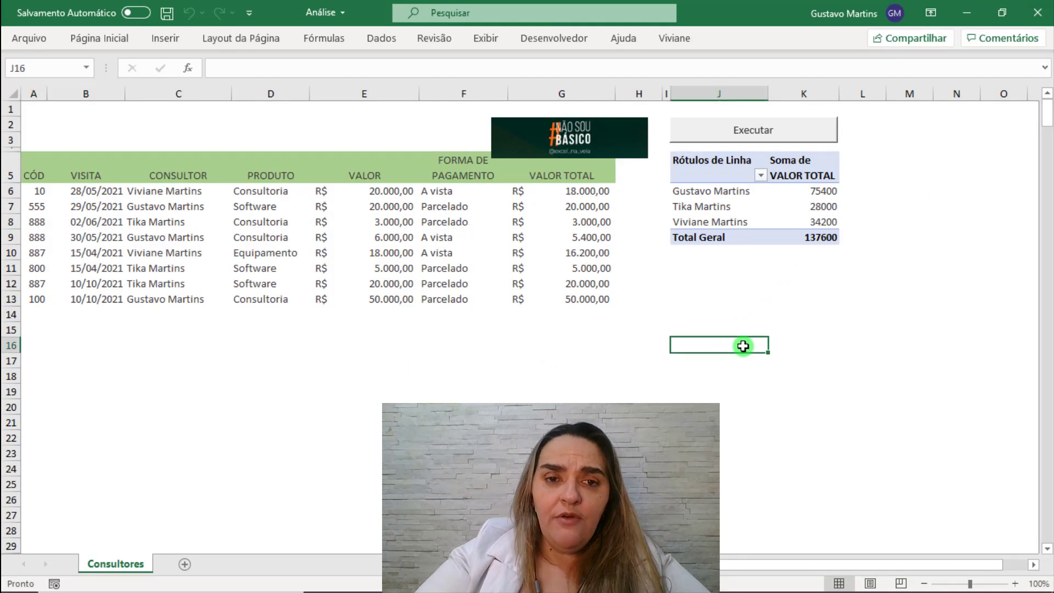
- Set VALOR to 10000 in cell E6, 2000 in cell E7 and 32000 in cell E8 of the source data
left_click(366, 193)
type("10.00")
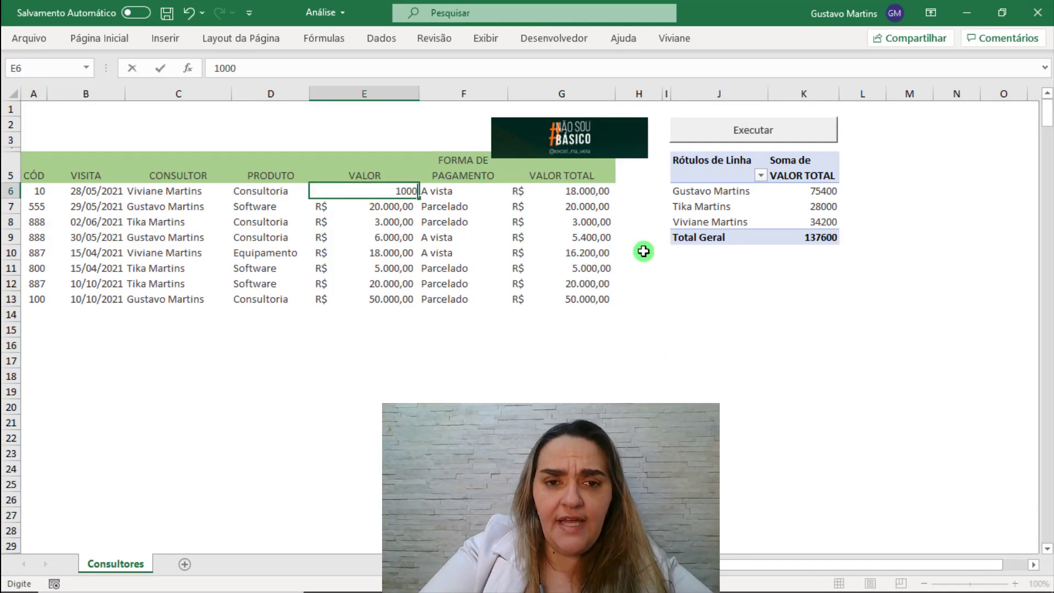
type("0")
key("Return")
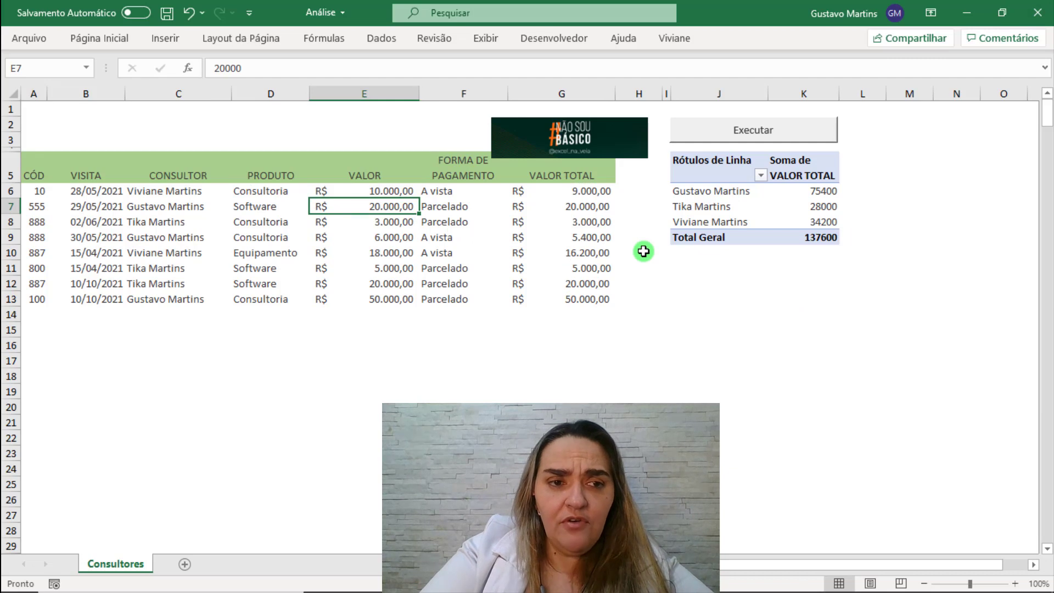
type("20000")
key("Return")
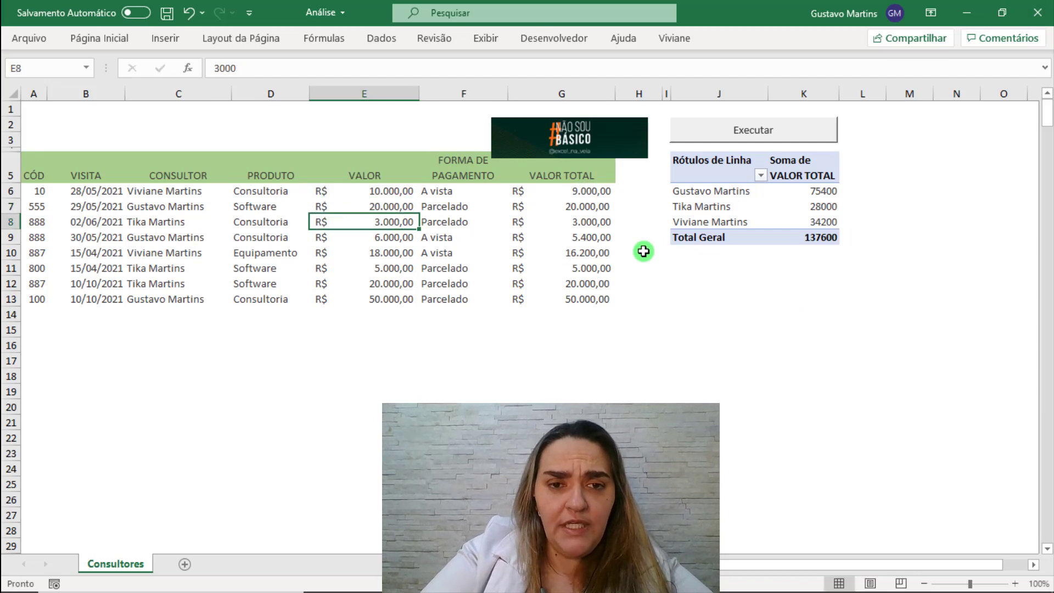
key("Up")
type("2000")
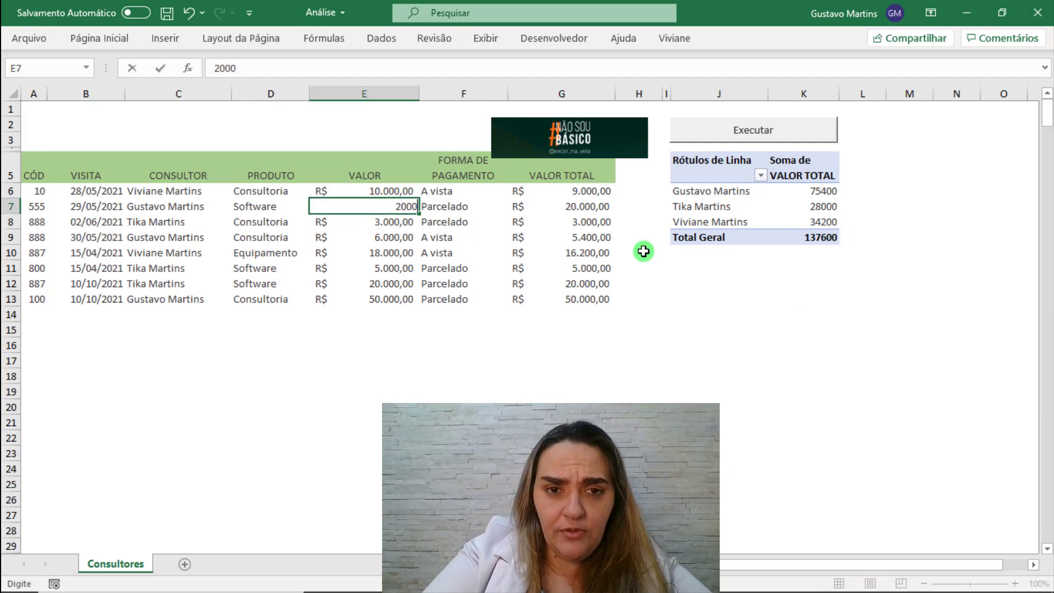
key("Return")
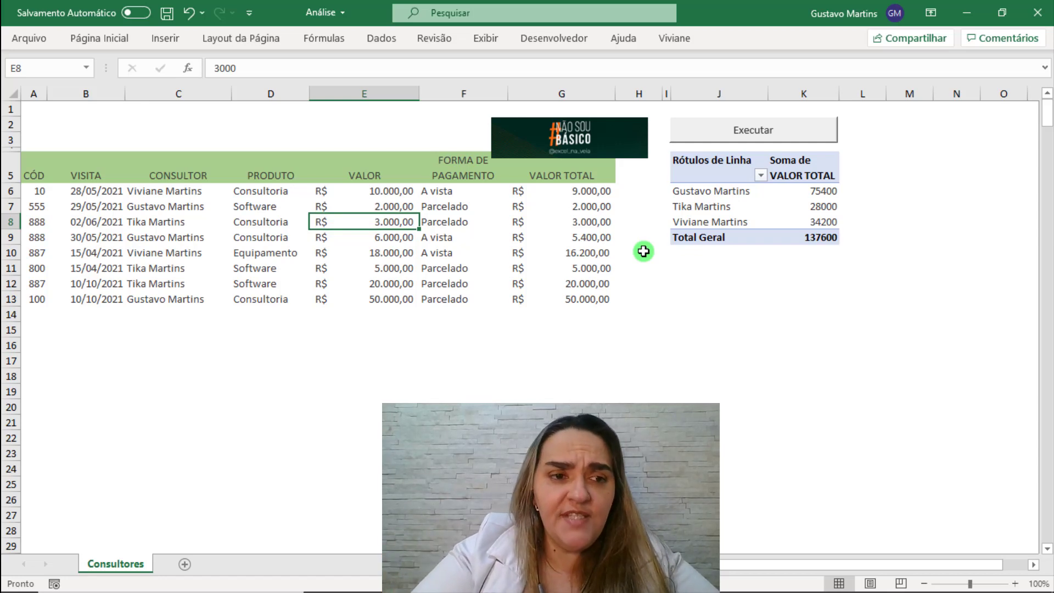
type("32000")
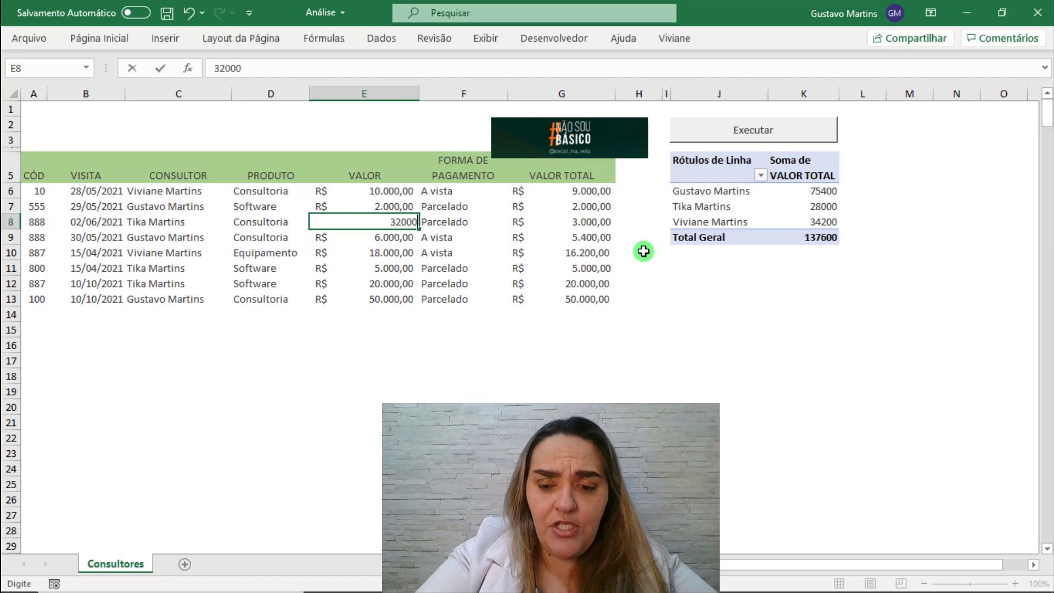
key("Return")
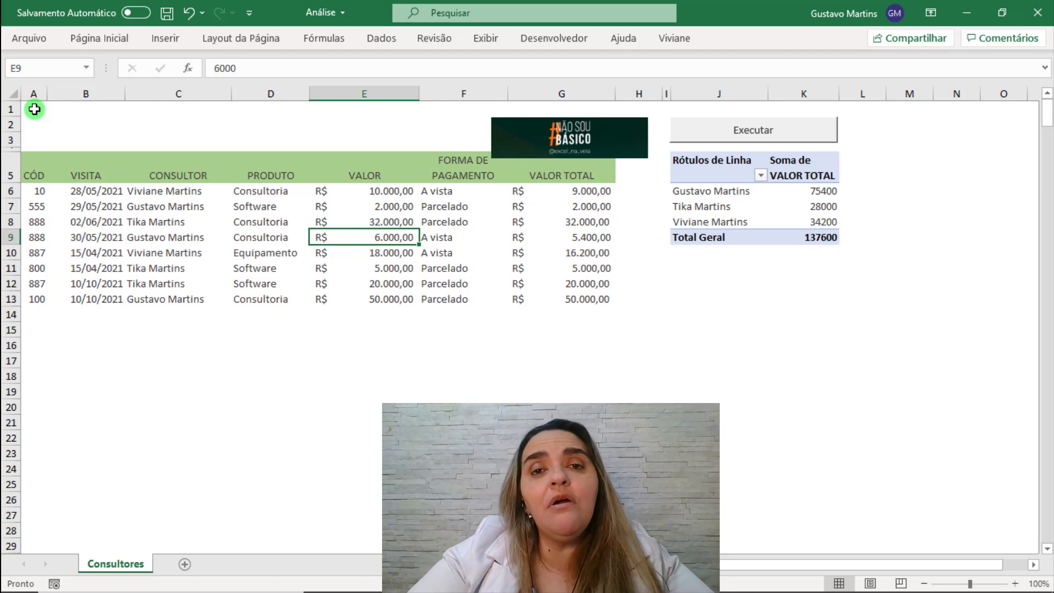
- Run the macro with the Executar button to refresh the pivot table, and dismiss the message box
left_click(693, 329)
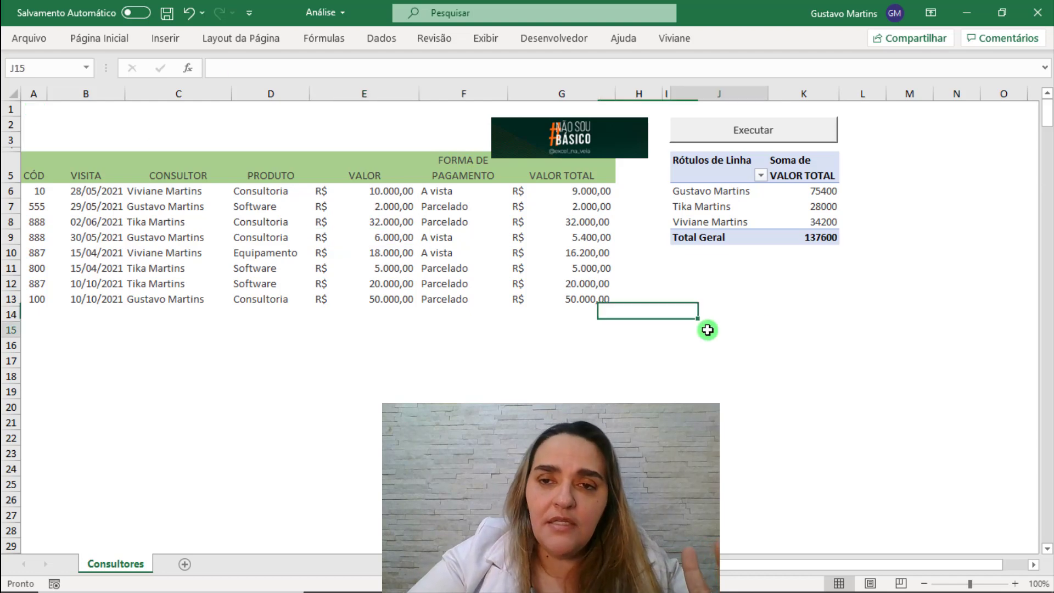
left_click(729, 137)
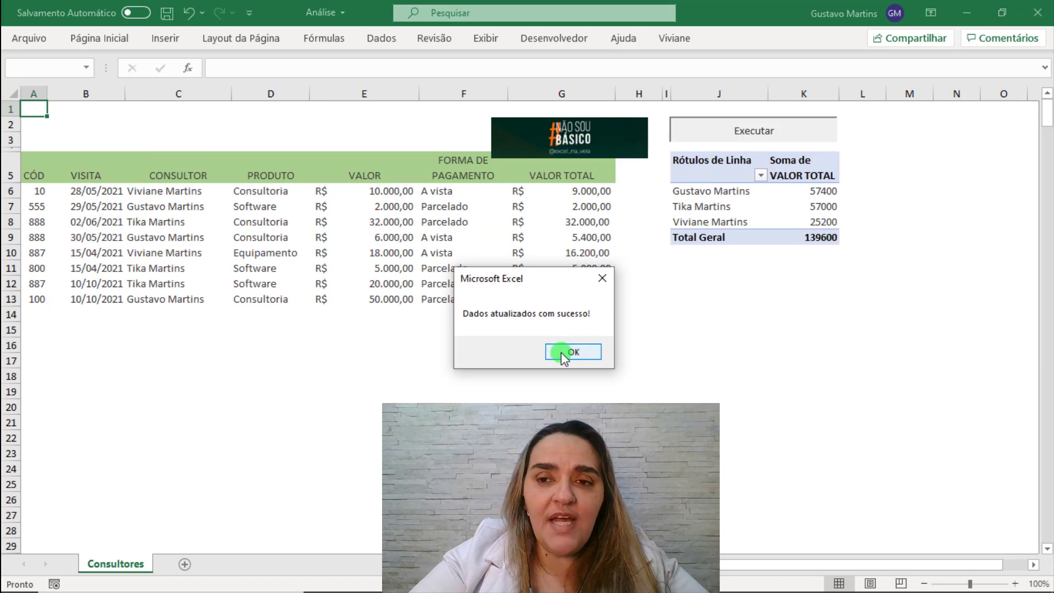
left_click(561, 352)
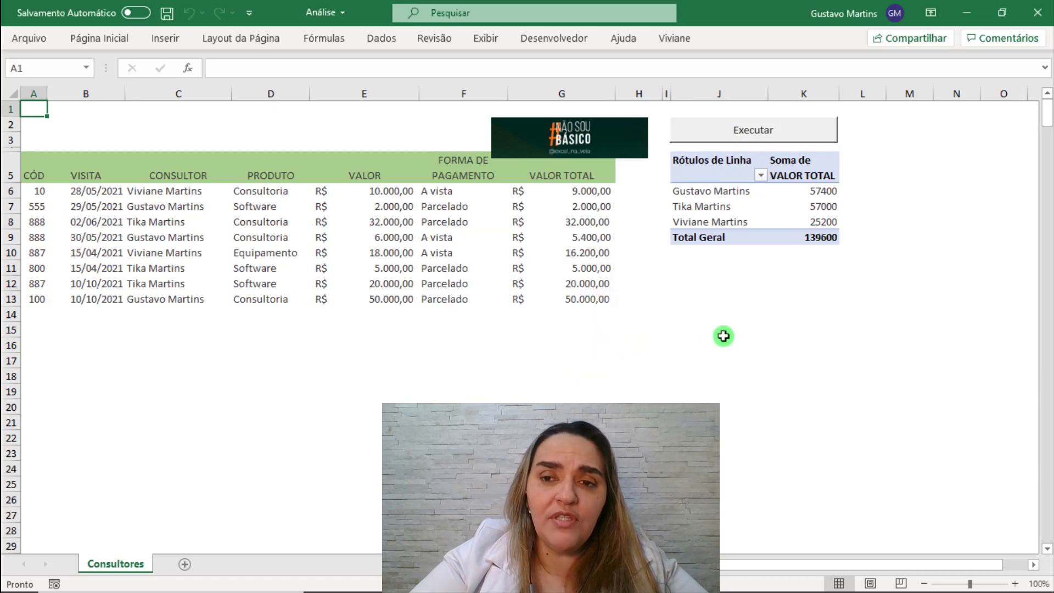